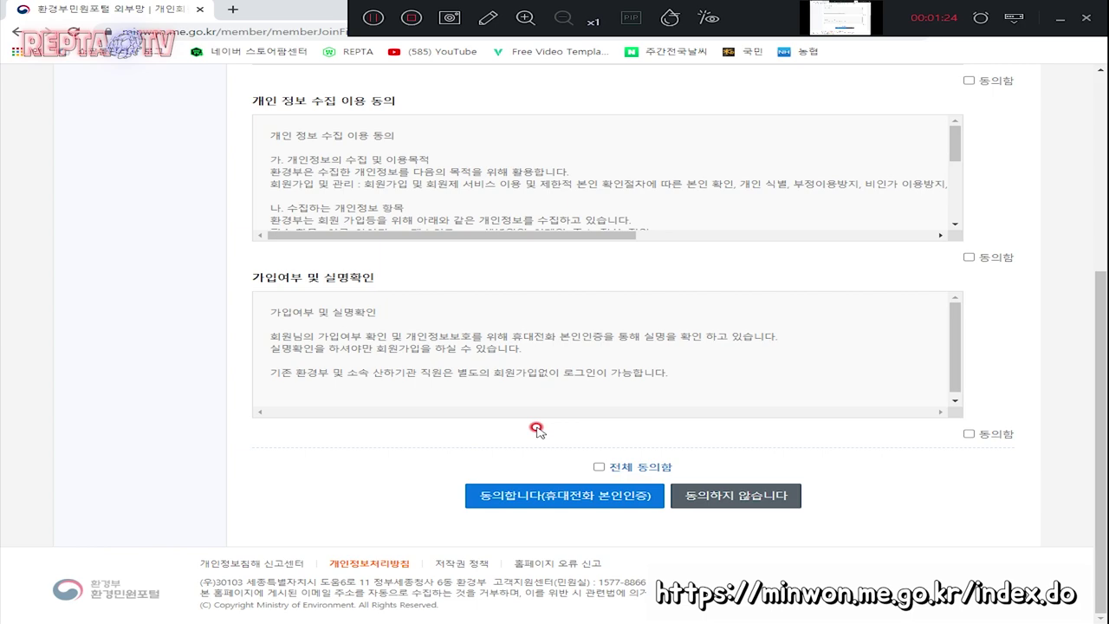
{"action": "scroll", "coordinate": [473, 299], "scroll_direction": "up", "scroll_amount": 4}
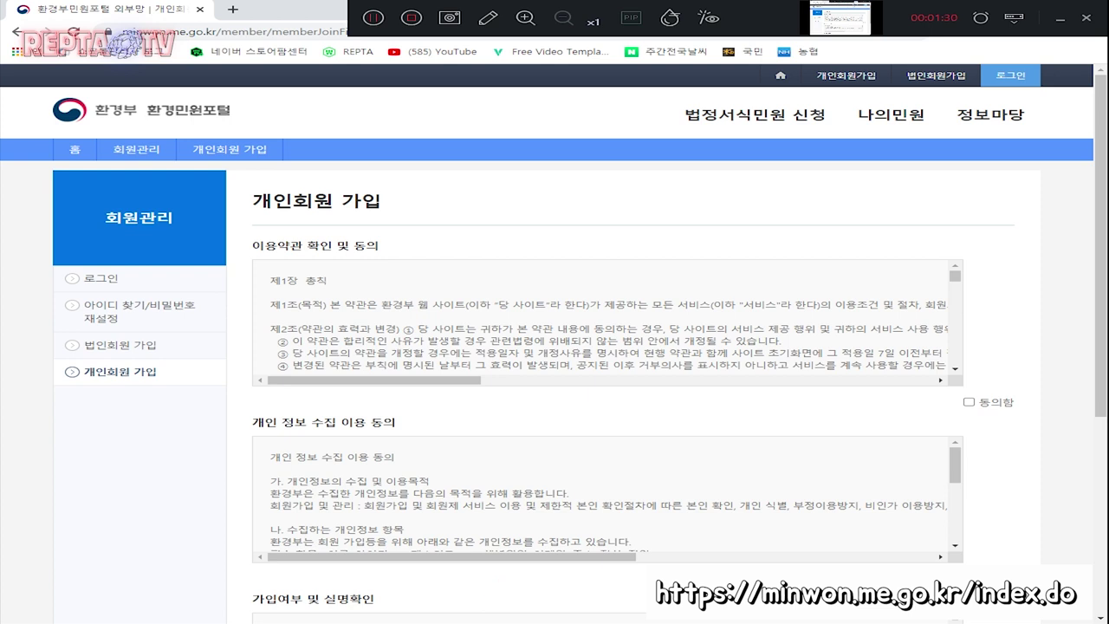
{"action": "key", "text": "alt+Tab"}
{"action": "left_click", "coordinate": [905, 530]}
{"action": "left_click_drag", "start_coordinate": [908, 511], "coordinate": [389, 504]}
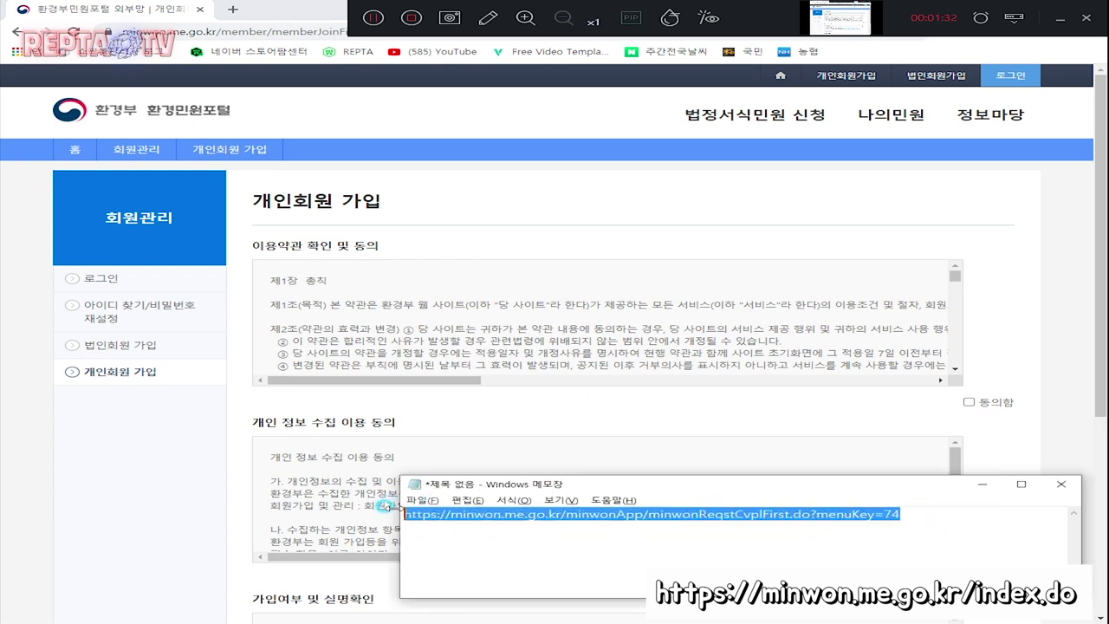
Step: Log in to the portal as an individual member (개인 회원) with the prefilled credentials
{"action": "left_click", "coordinate": [1036, 156]}
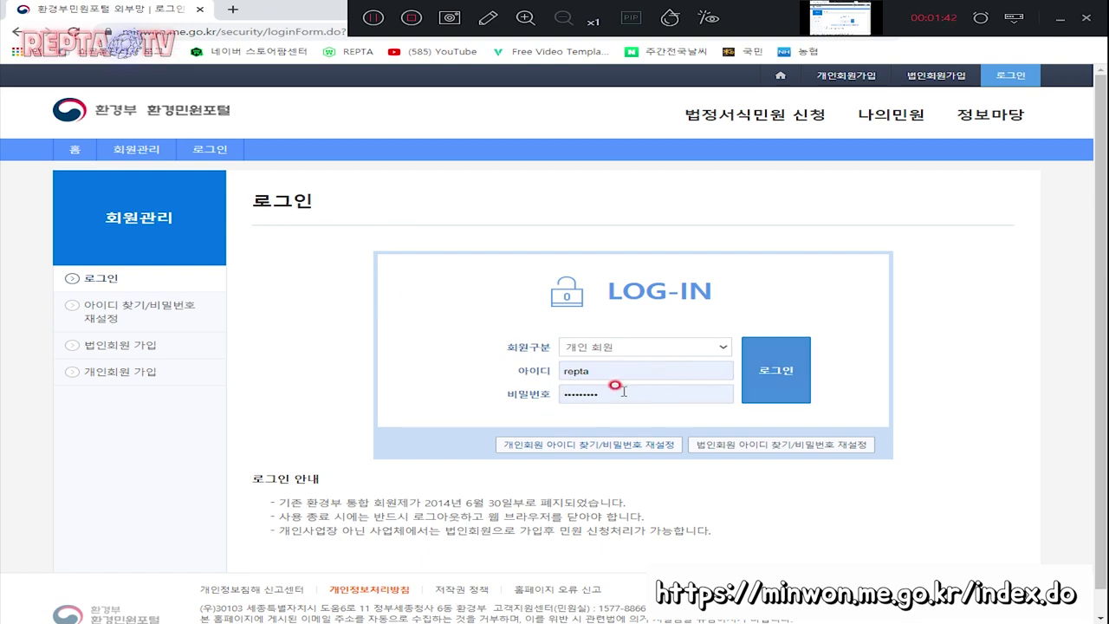
{"action": "left_click", "coordinate": [776, 383]}
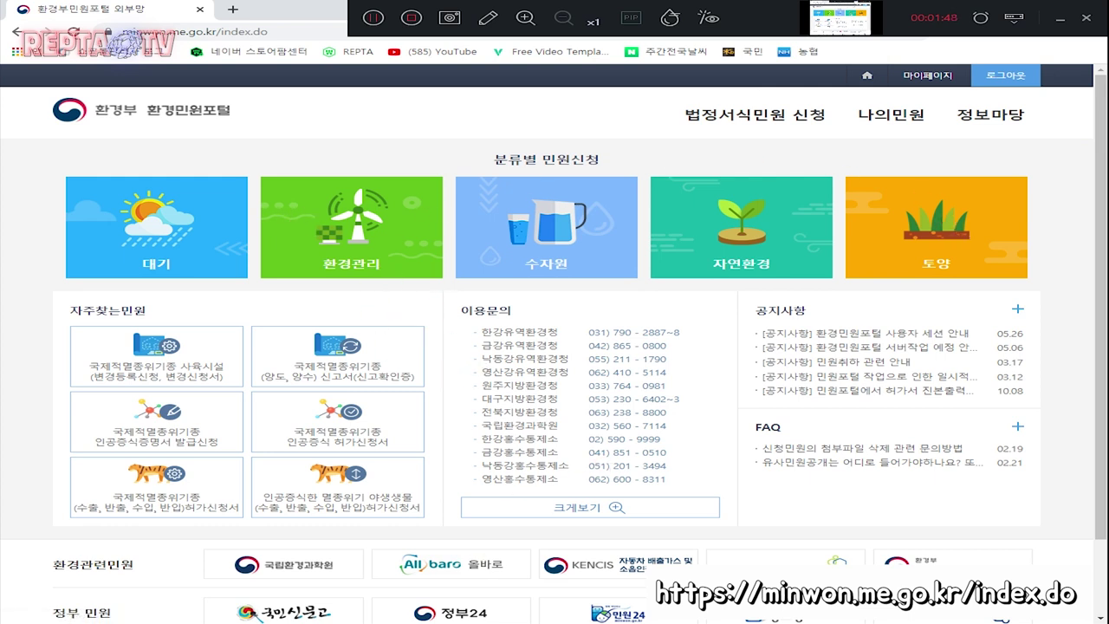
{"action": "key", "text": "alt+Tab"}
{"action": "left_click_drag", "start_coordinate": [918, 517], "coordinate": [362, 512]}
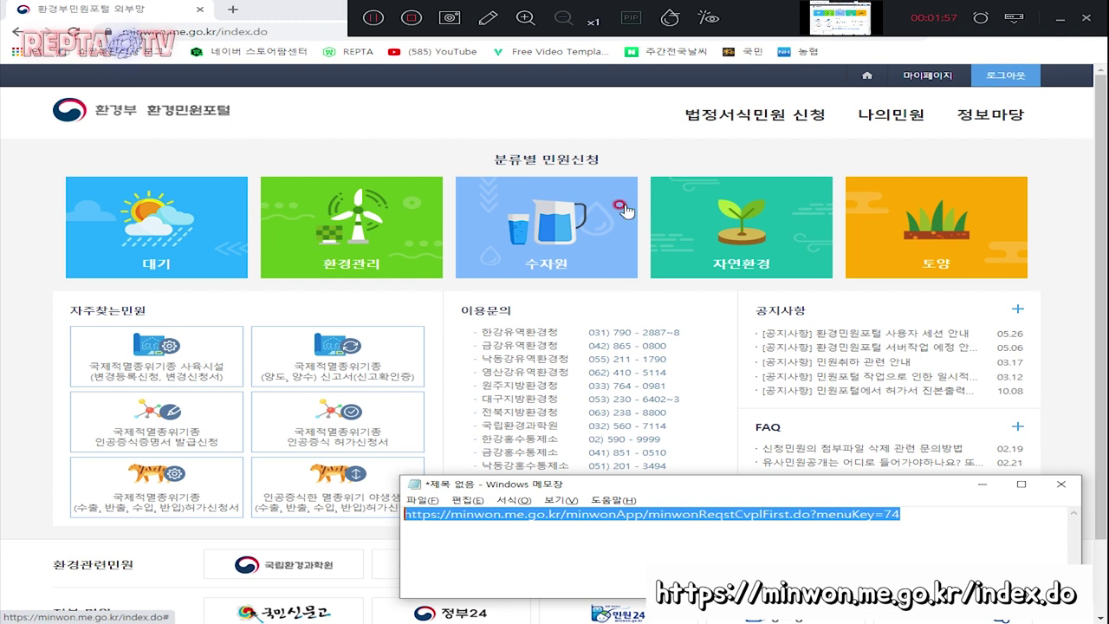
{"action": "left_click", "coordinate": [665, 141]}
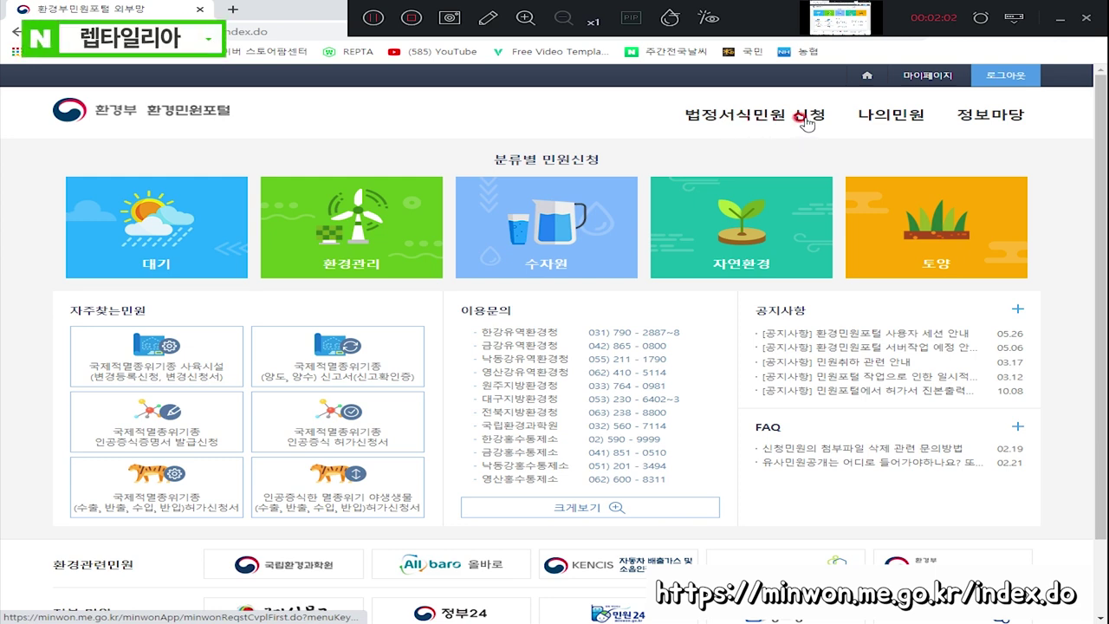
Step: Open the 수입·반입된 국제적 멸종위기종(양도, 양수) 신고서(신고확인증) form from 법정서식민원 신청 and accept the identity notice
{"action": "left_click", "coordinate": [751, 121]}
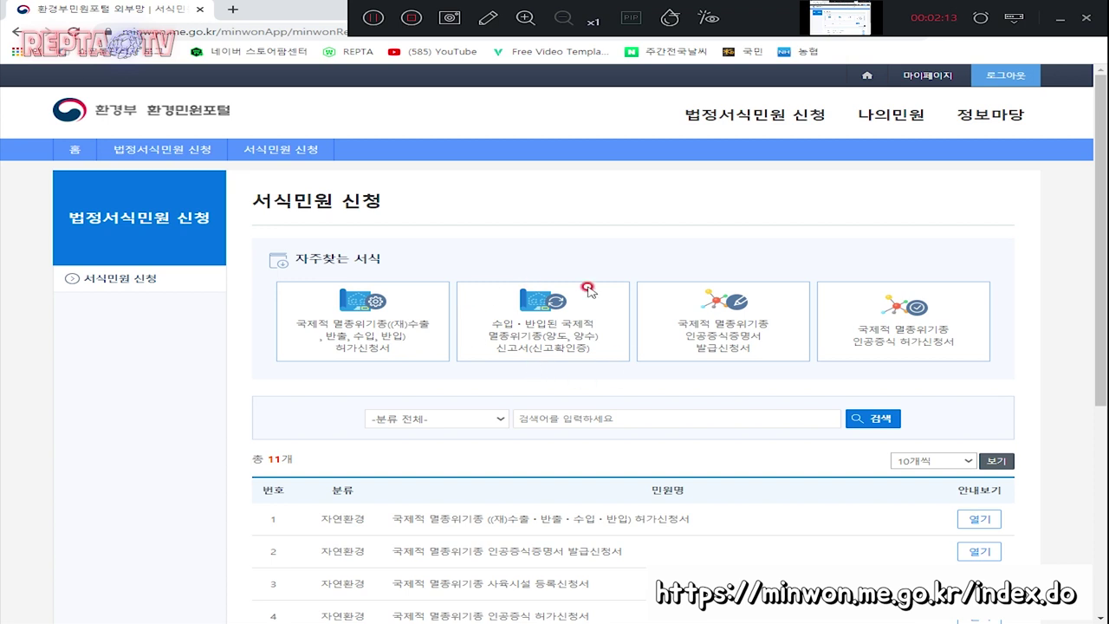
{"action": "left_click", "coordinate": [538, 334]}
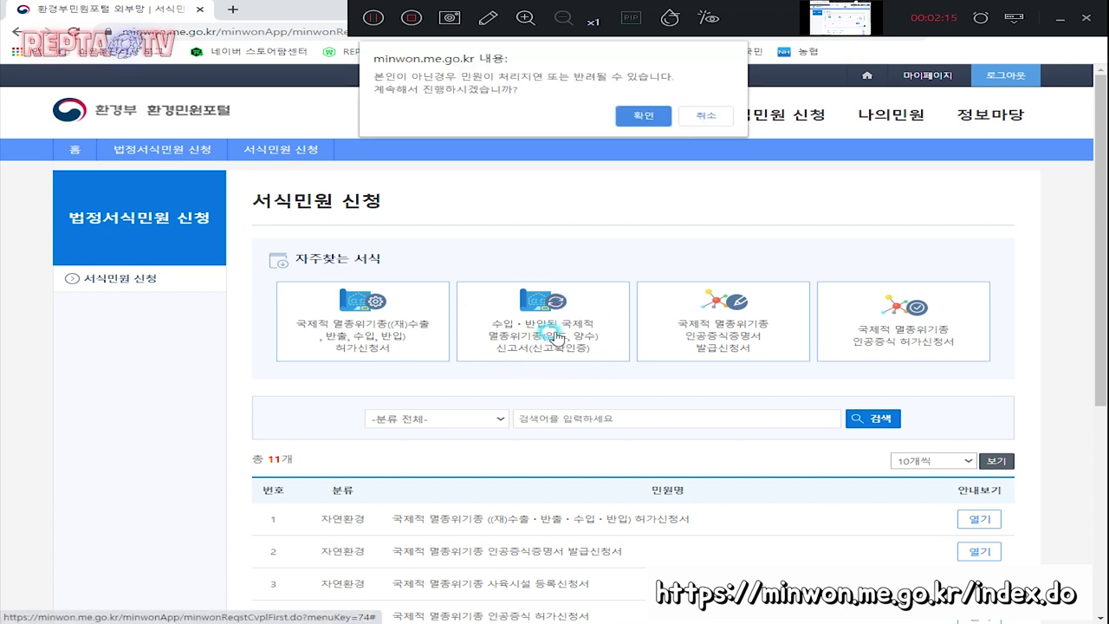
{"action": "left_click", "coordinate": [648, 117]}
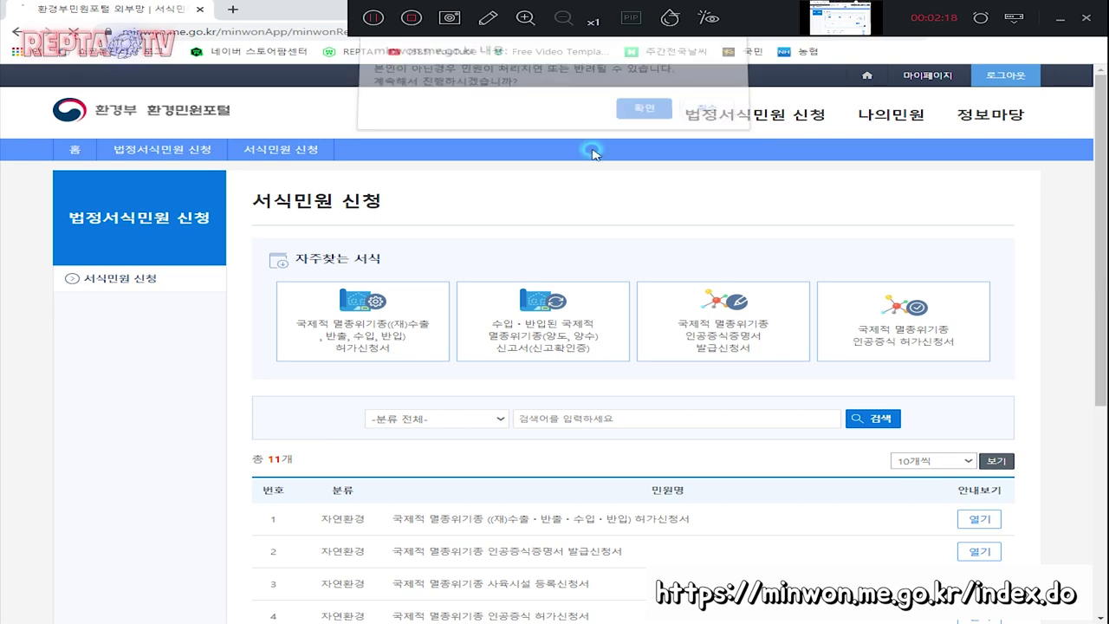
Step: Choose 한강유역환경청 as the responsible office and start the application
{"action": "scroll", "coordinate": [575, 329], "scroll_direction": "down", "scroll_amount": 1}
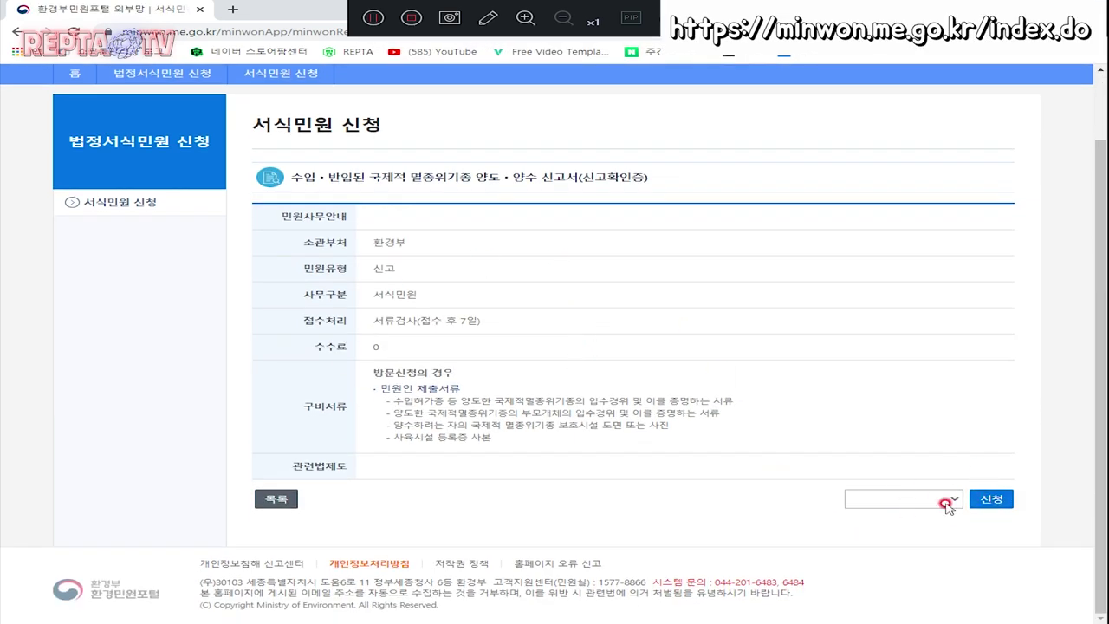
{"action": "left_click", "coordinate": [953, 501]}
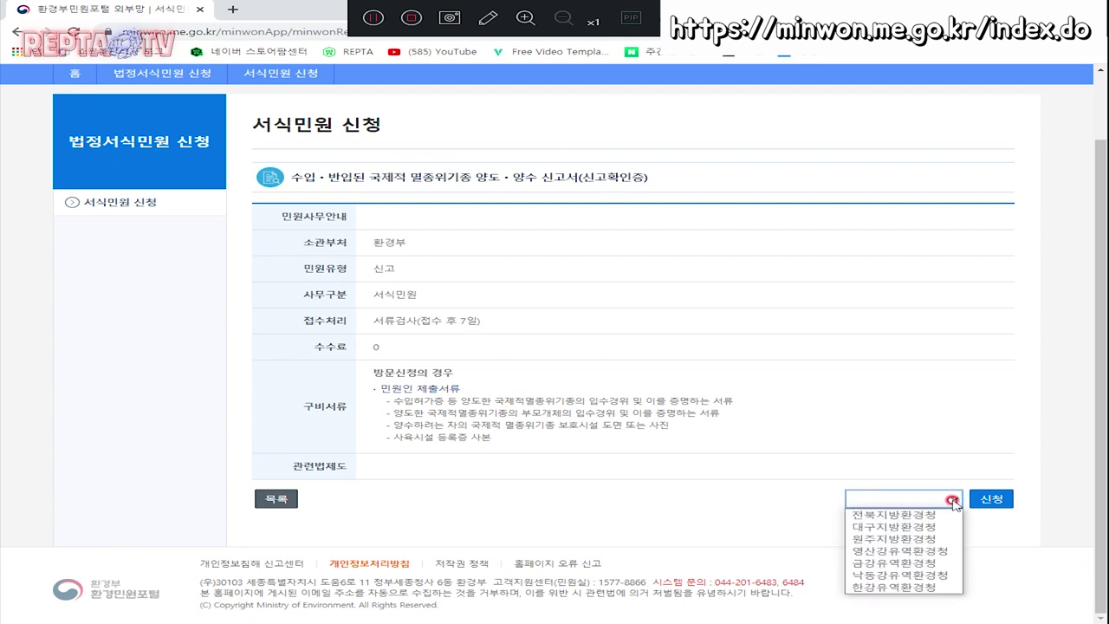
{"action": "left_click", "coordinate": [874, 587]}
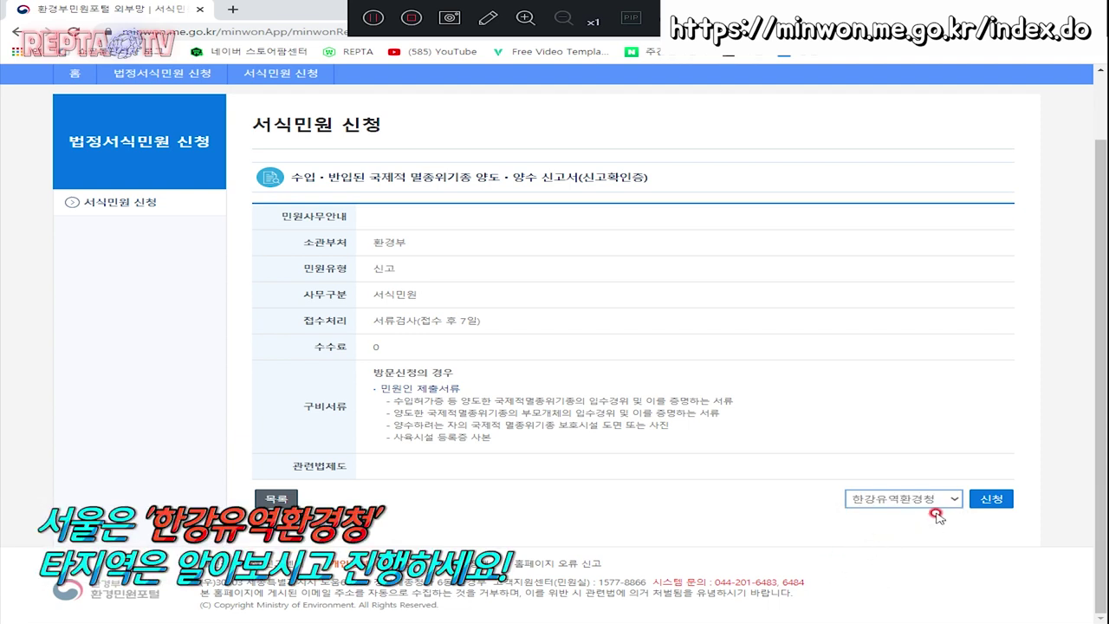
{"action": "left_click", "coordinate": [950, 500]}
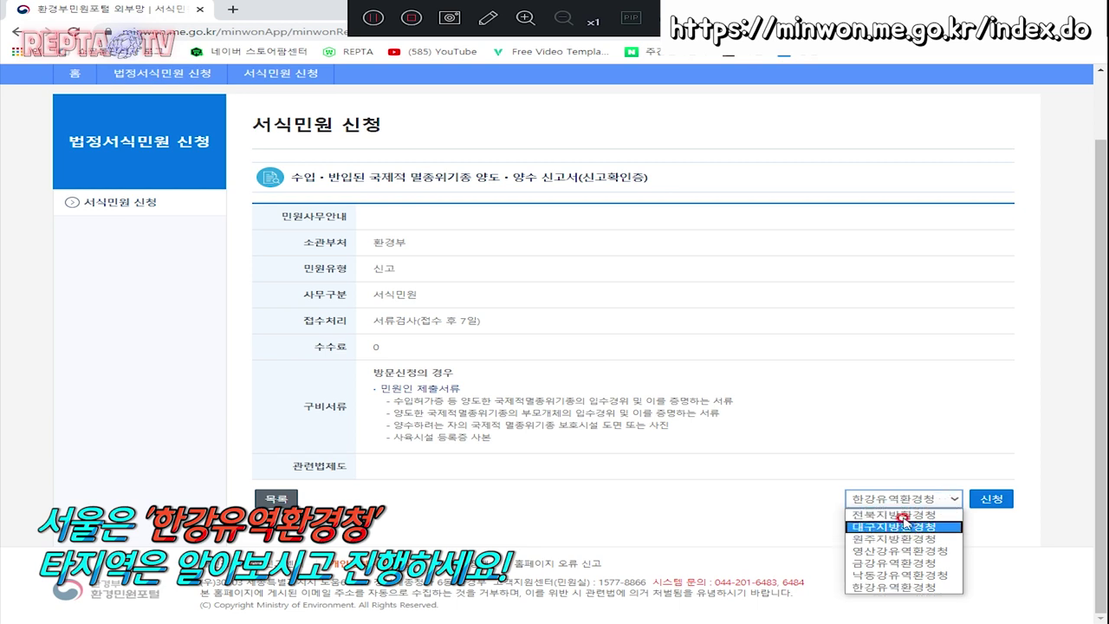
{"action": "left_click", "coordinate": [953, 497]}
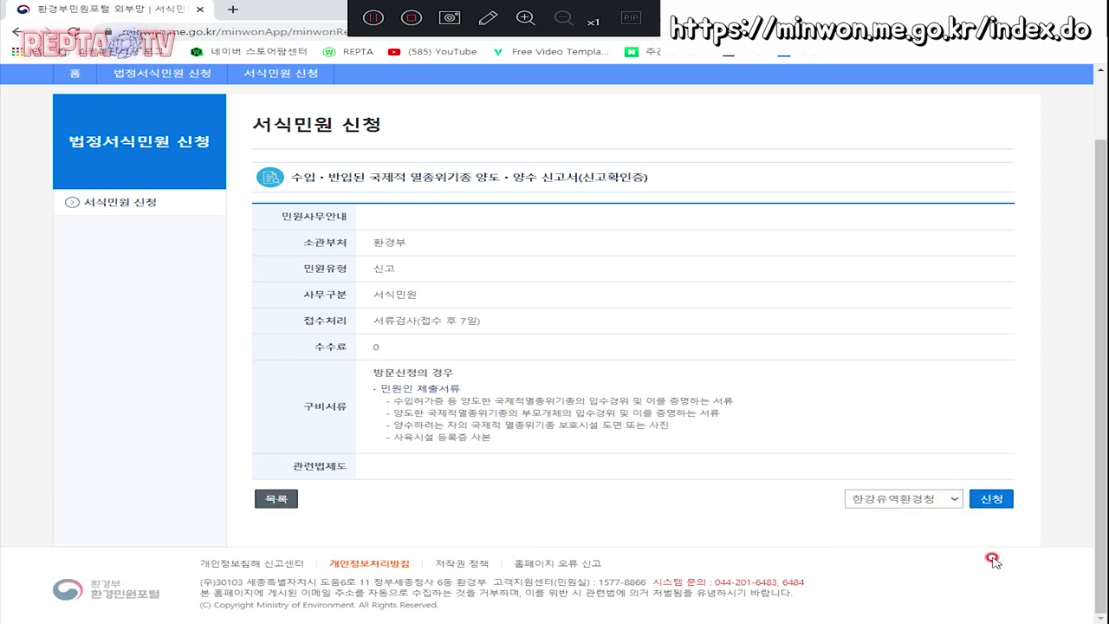
{"action": "left_click", "coordinate": [987, 500]}
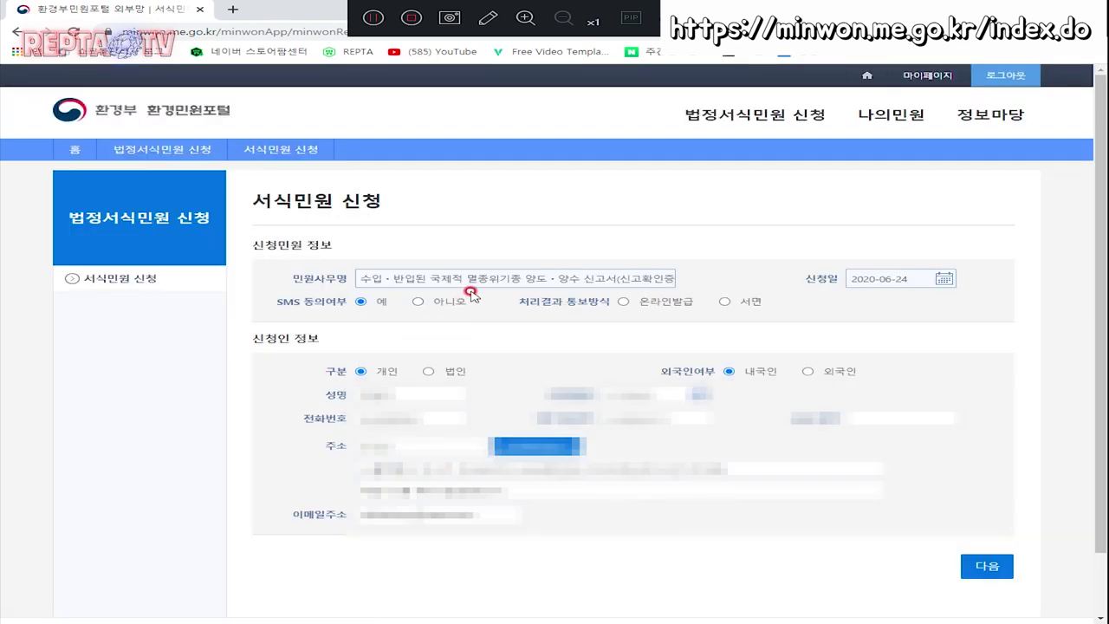
Step: Set the result notification method (처리결과 통보방식) to 서면 and continue to the report form
{"action": "left_click_drag", "start_coordinate": [518, 304], "coordinate": [600, 308]}
{"action": "left_click", "coordinate": [672, 307]}
{"action": "left_click", "coordinate": [726, 303]}
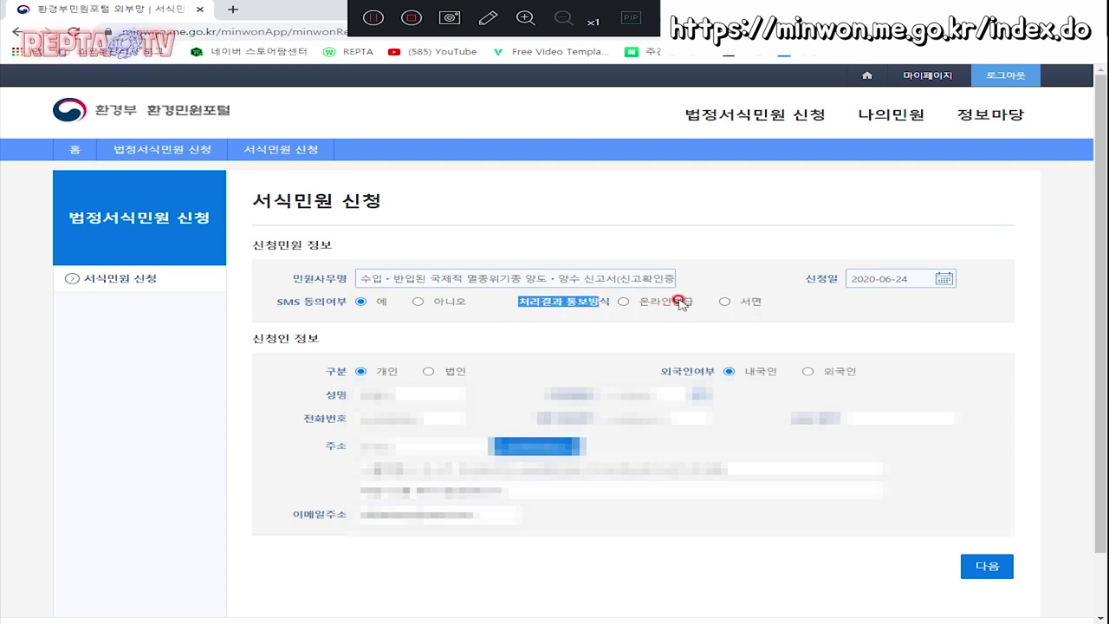
{"action": "left_click", "coordinate": [724, 303]}
{"action": "scroll", "coordinate": [473, 356], "scroll_direction": "down", "scroll_amount": 1}
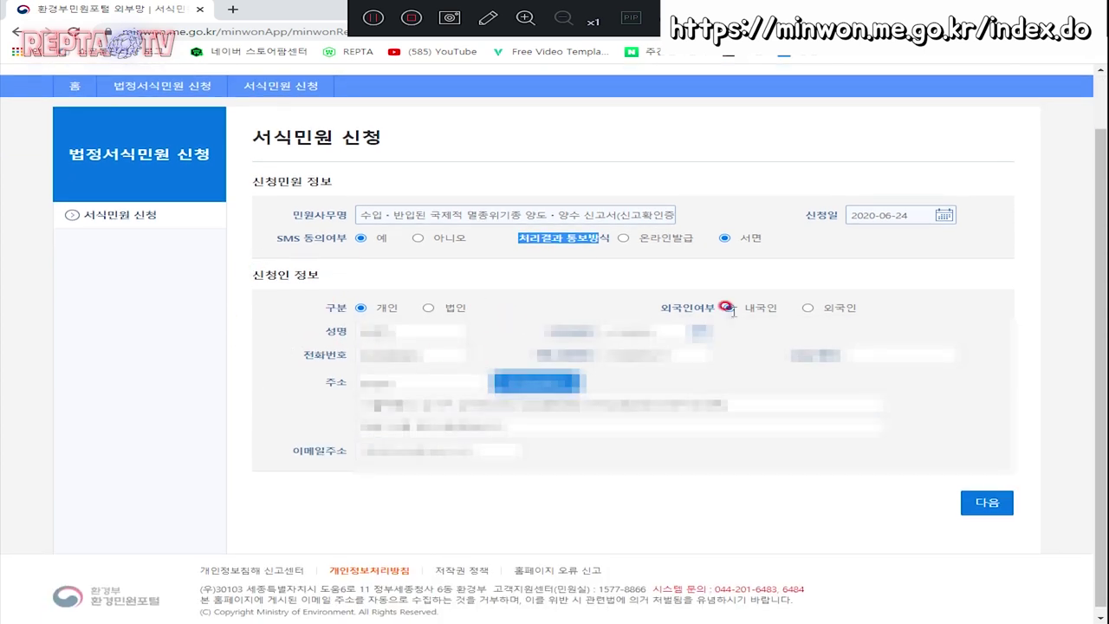
{"action": "scroll", "coordinate": [466, 370], "scroll_direction": "down", "scroll_amount": 1}
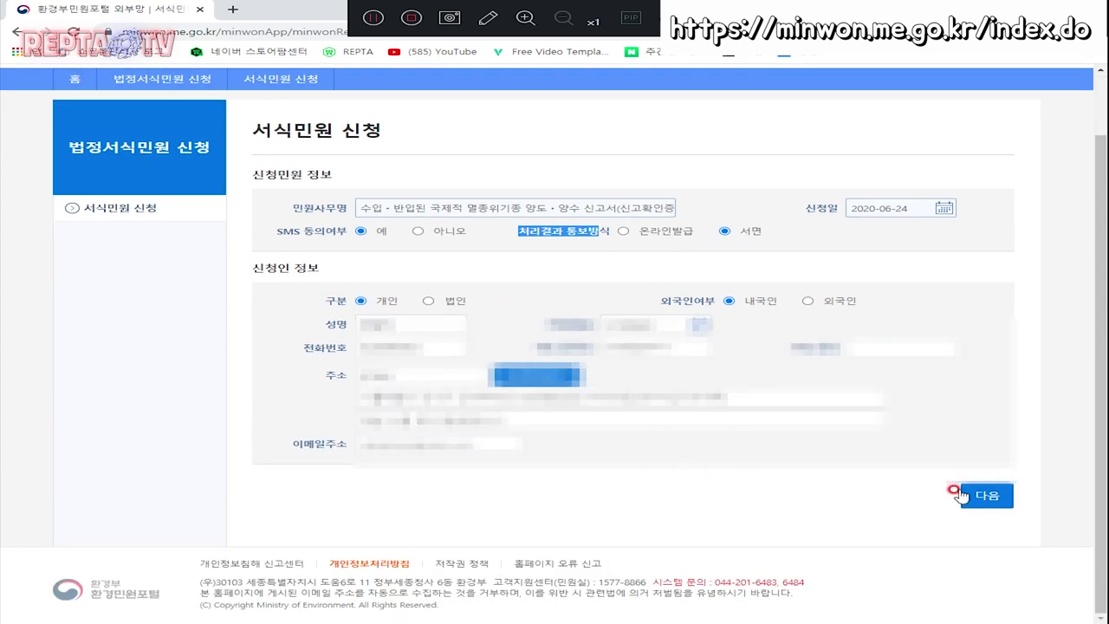
{"action": "left_click", "coordinate": [988, 499]}
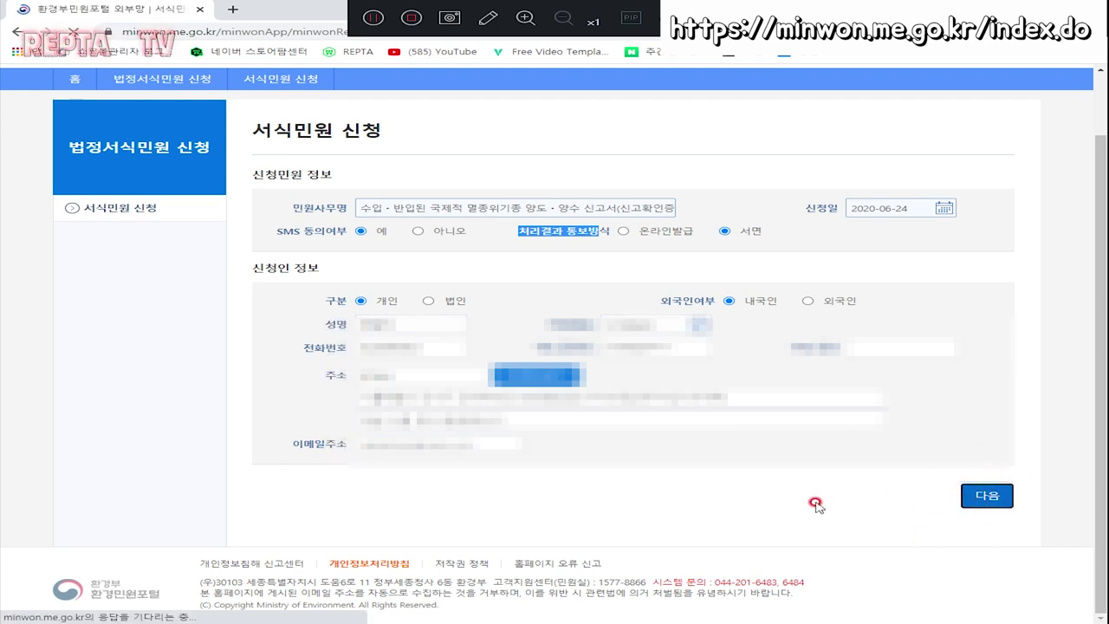
Step: Set the application type (신청구분) of the transfer report to 양도
{"action": "scroll", "coordinate": [385, 413], "scroll_direction": "down", "scroll_amount": 3}
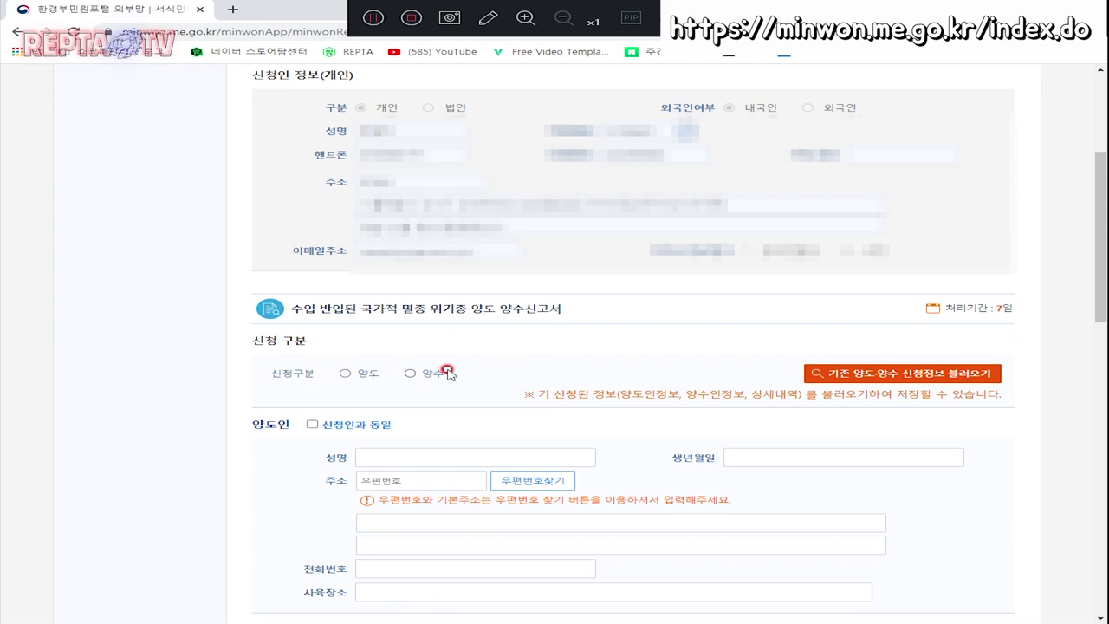
{"action": "scroll", "coordinate": [427, 298], "scroll_direction": "up", "scroll_amount": 2}
{"action": "scroll", "coordinate": [512, 418], "scroll_direction": "down", "scroll_amount": 3}
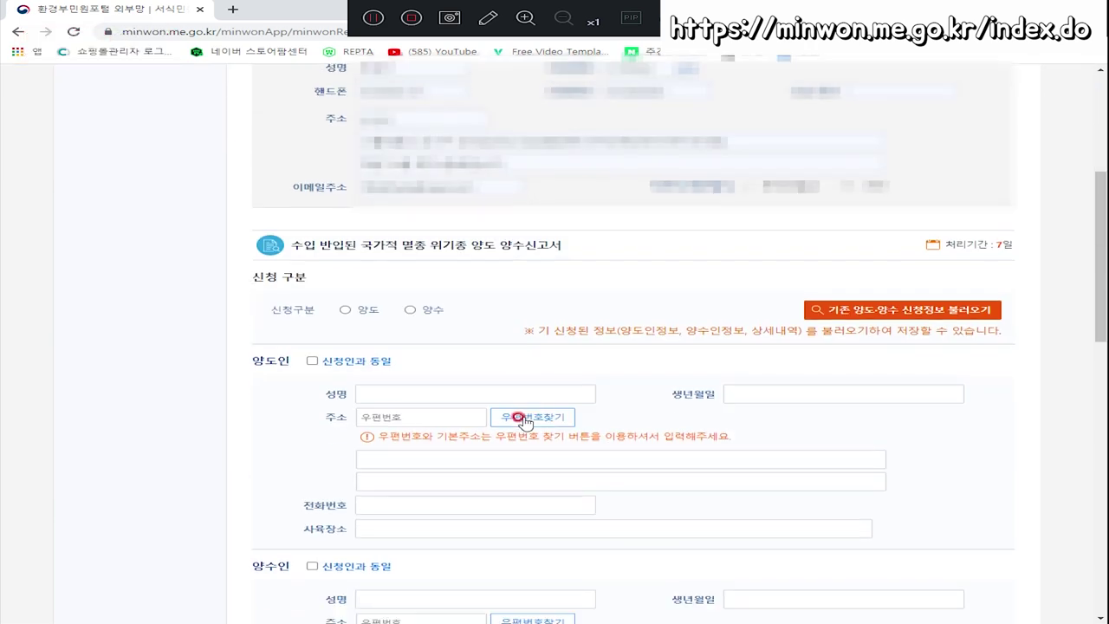
{"action": "left_click", "coordinate": [344, 310]}
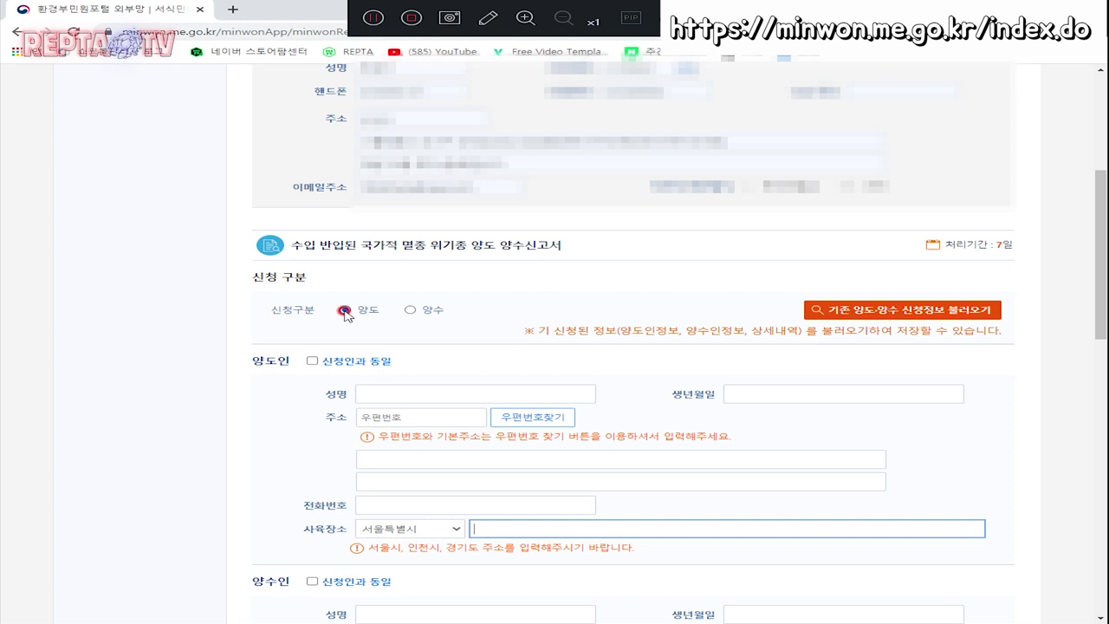
{"action": "left_click", "coordinate": [417, 310]}
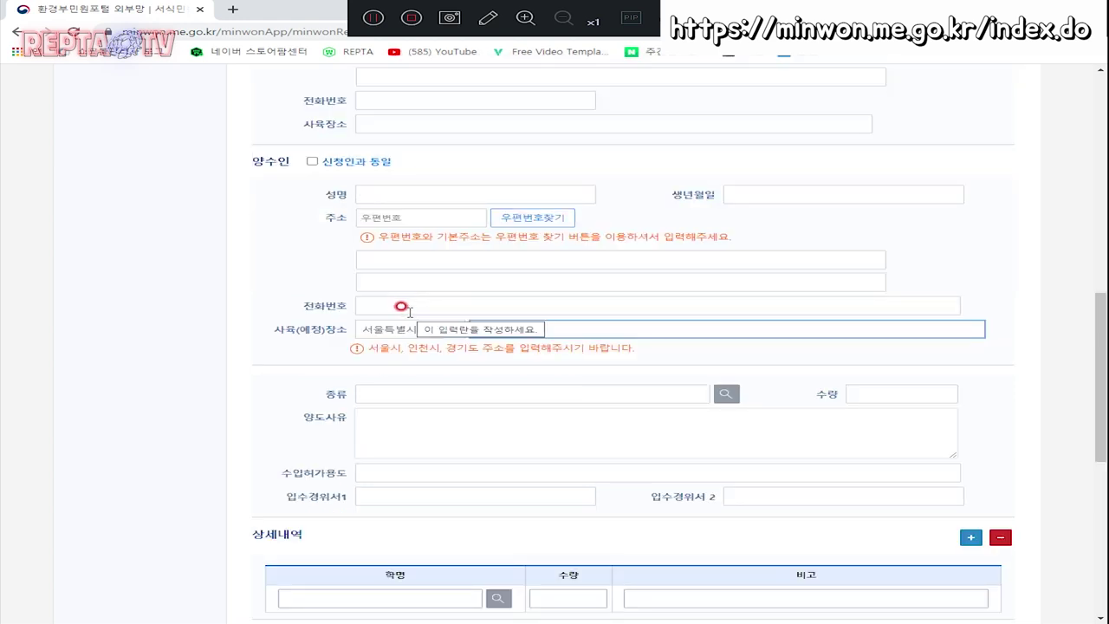
{"action": "scroll", "coordinate": [401, 306], "scroll_direction": "up", "scroll_amount": 3}
{"action": "left_click", "coordinate": [344, 159]}
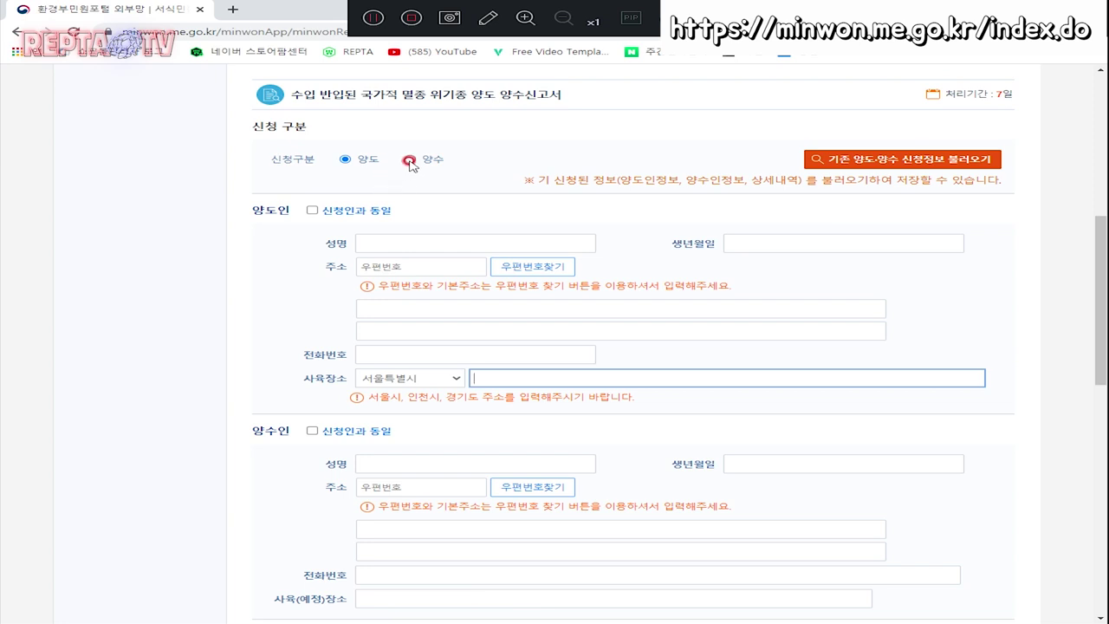
{"action": "left_click", "coordinate": [409, 160]}
{"action": "left_click", "coordinate": [352, 160]}
Step: Fill the transferor (양도인) section with the applicant's details and copy the basic and detailed address into 사육장소
{"action": "left_click", "coordinate": [310, 211]}
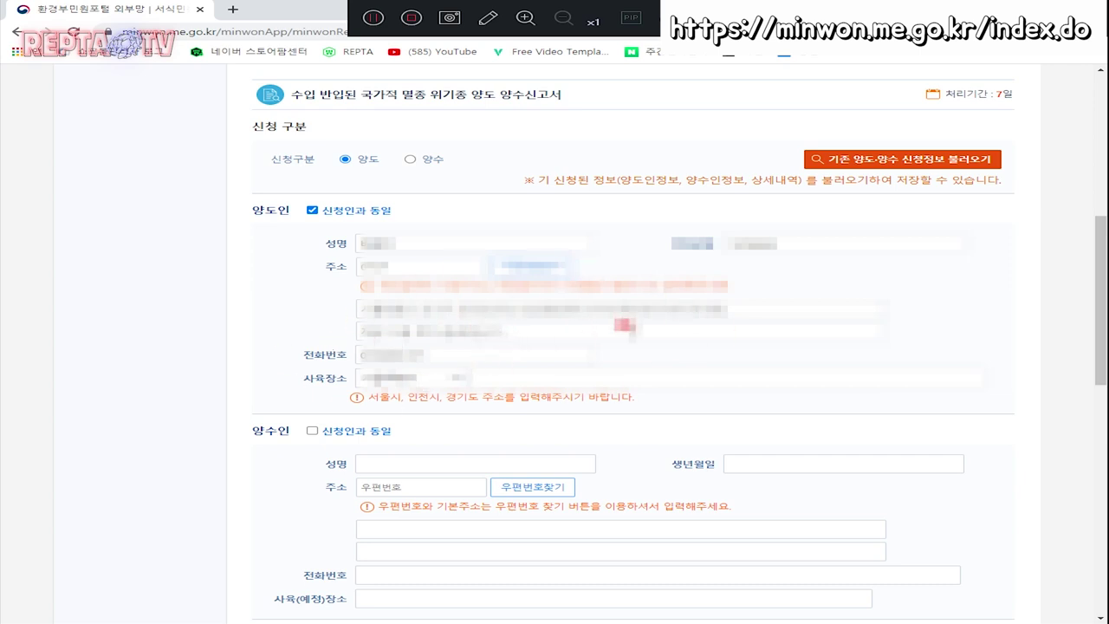
{"action": "left_click_drag", "start_coordinate": [745, 305], "coordinate": [309, 318]}
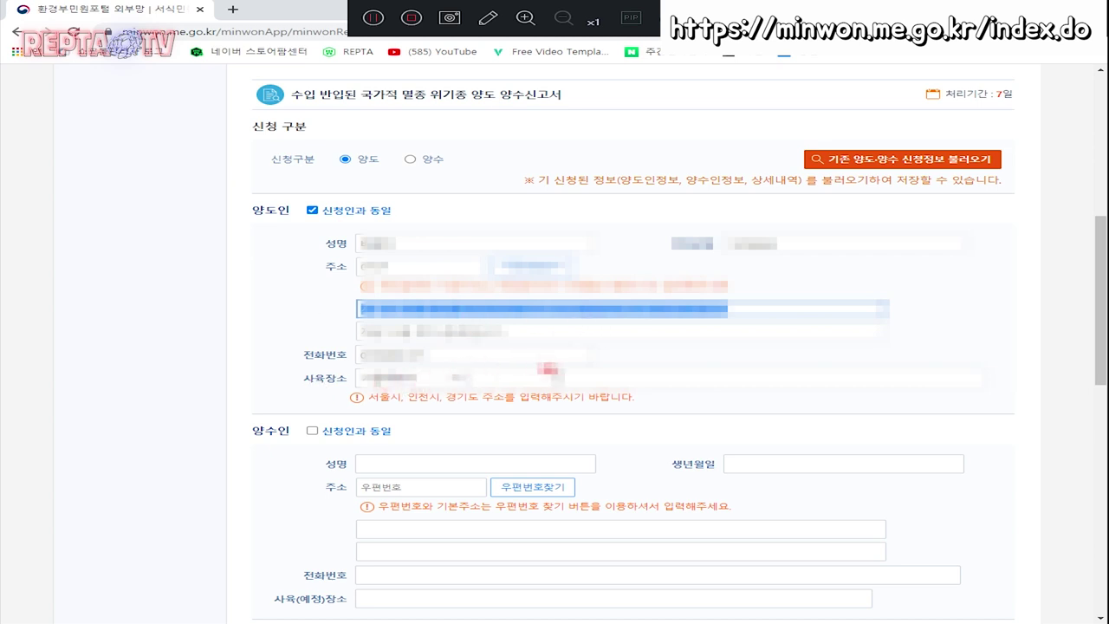
{"action": "left_click", "coordinate": [537, 303]}
{"action": "left_click_drag", "start_coordinate": [727, 305], "coordinate": [418, 303]}
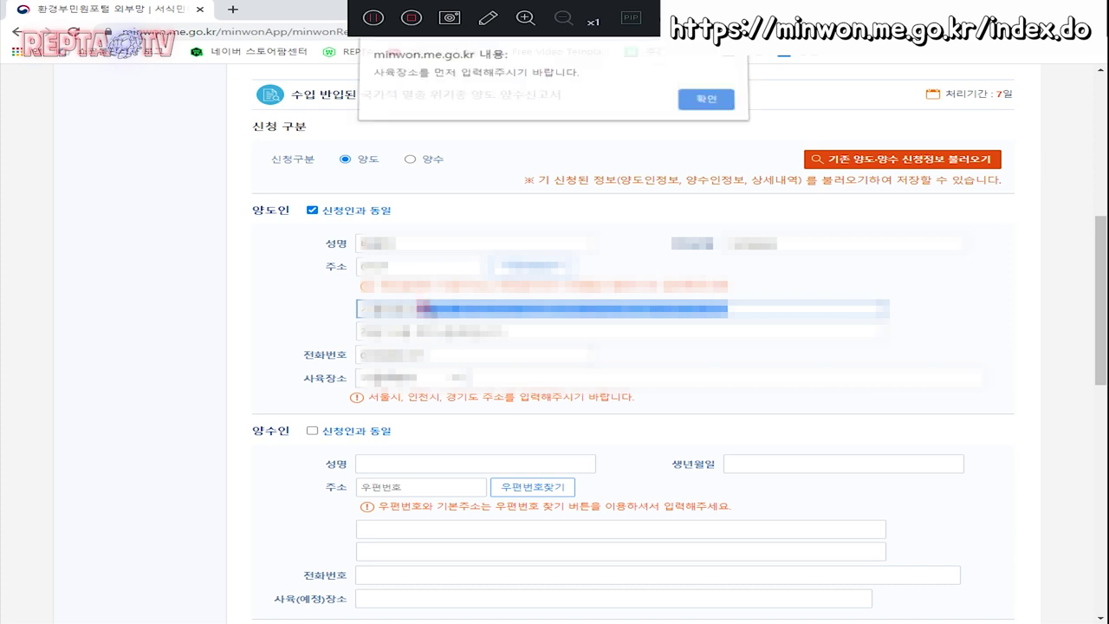
{"action": "left_click", "coordinate": [706, 104]}
{"action": "left_click", "coordinate": [491, 377]}
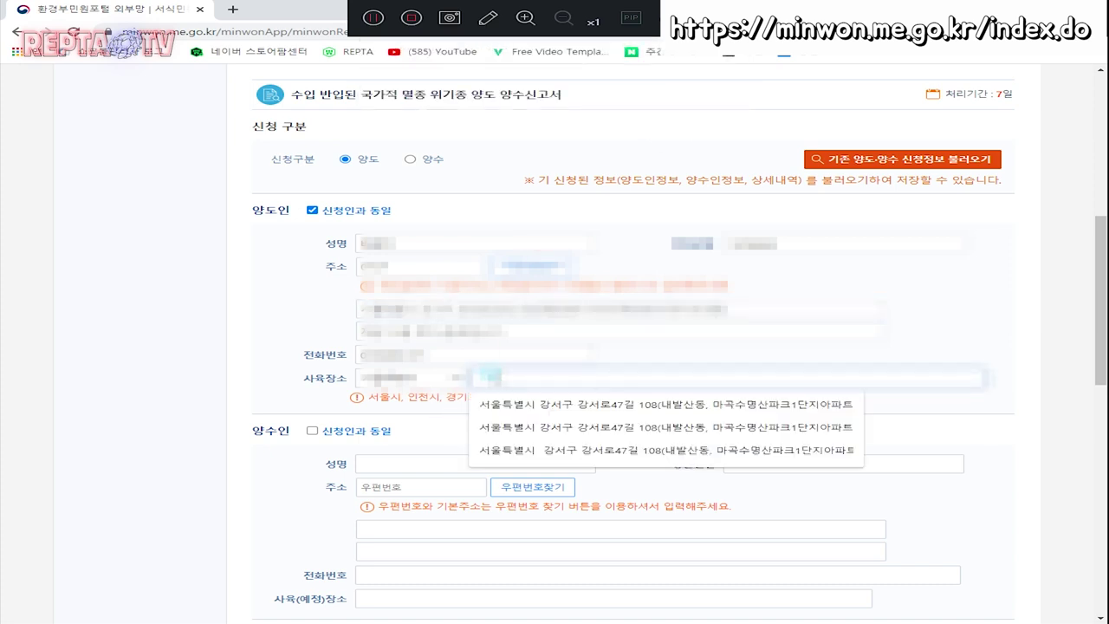
{"action": "key", "text": "ctrl+v"}
{"action": "left_click_drag", "start_coordinate": [537, 329], "coordinate": [316, 336]}
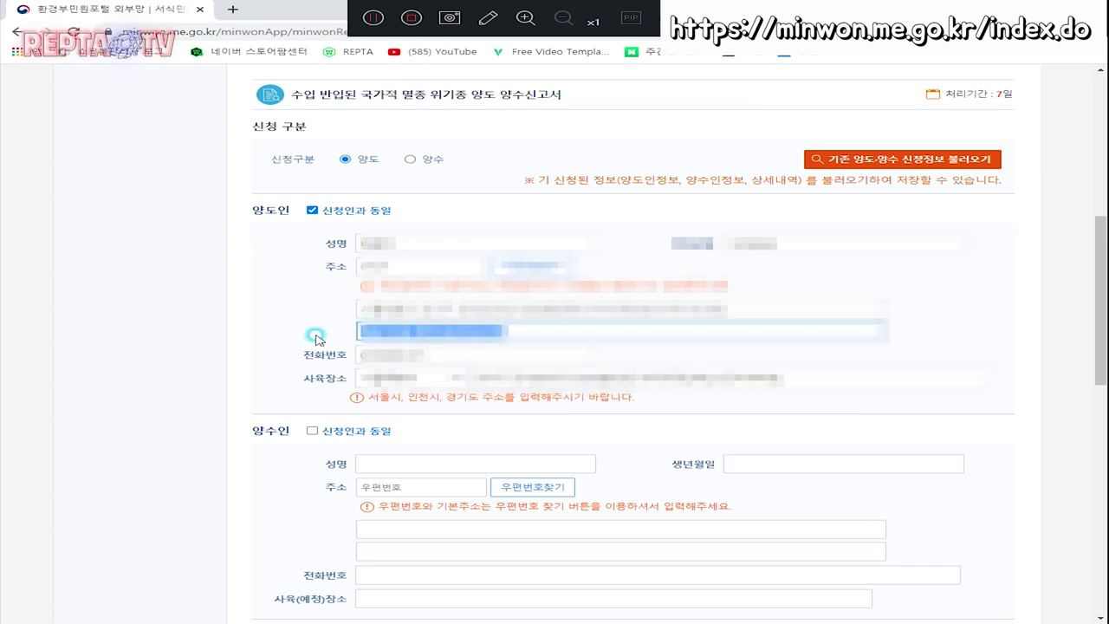
{"action": "left_click", "coordinate": [814, 379]}
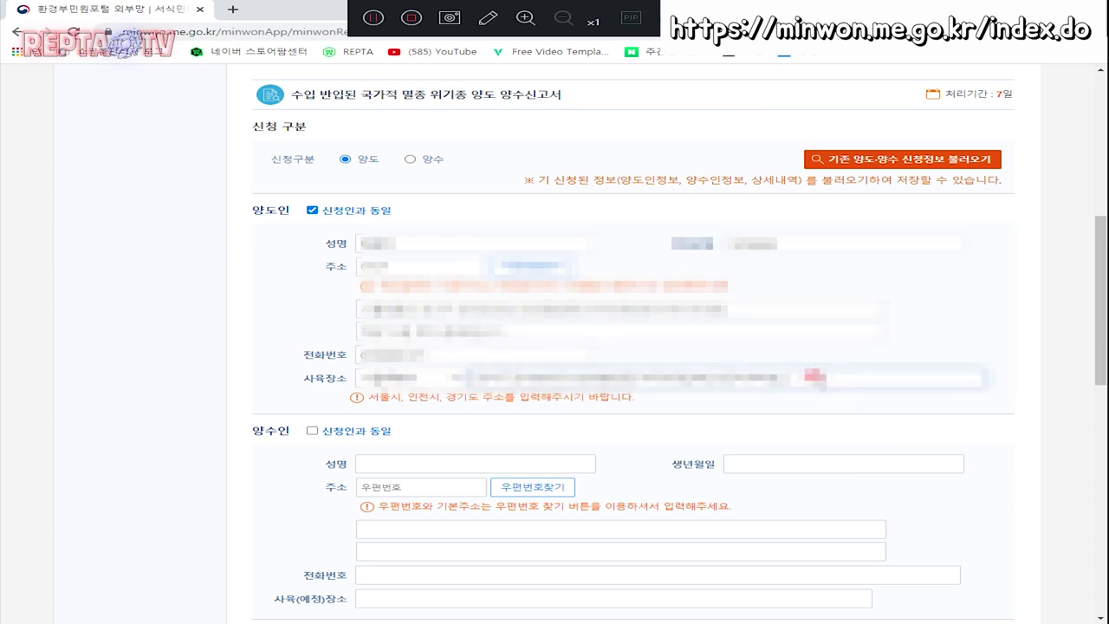
{"action": "key", "text": "ctrl+v"}
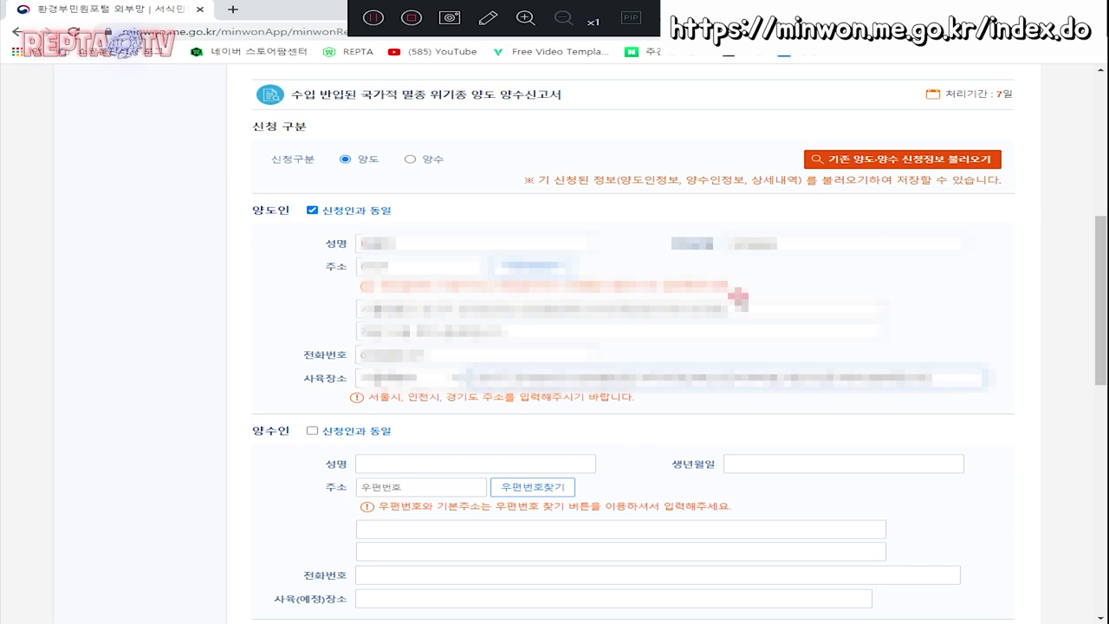
{"action": "scroll", "coordinate": [364, 372], "scroll_direction": "down", "scroll_amount": 2}
{"action": "left_click", "coordinate": [310, 304]}
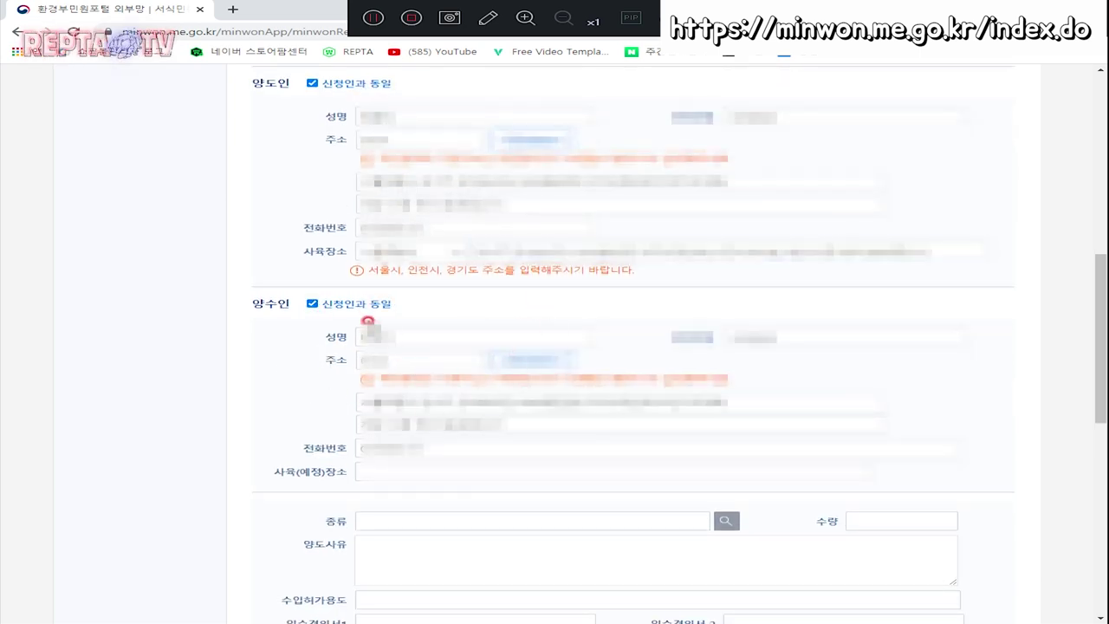
{"action": "left_click", "coordinate": [313, 305]}
{"action": "left_click", "coordinate": [416, 336]}
{"action": "left_click", "coordinate": [368, 314]}
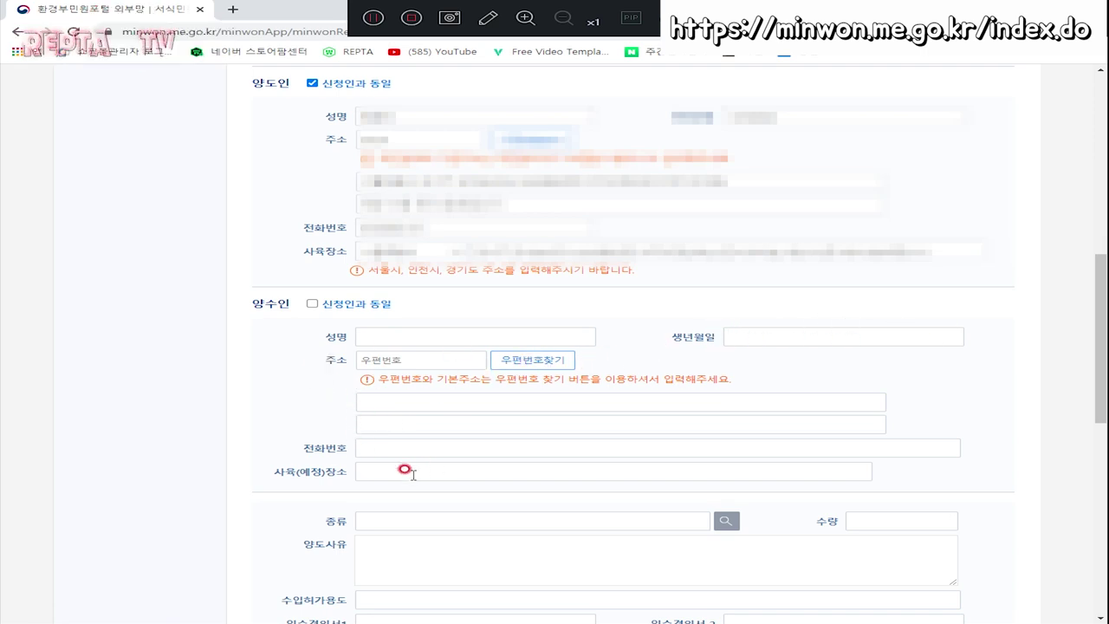
{"action": "scroll", "coordinate": [364, 472], "scroll_direction": "down", "scroll_amount": 1}
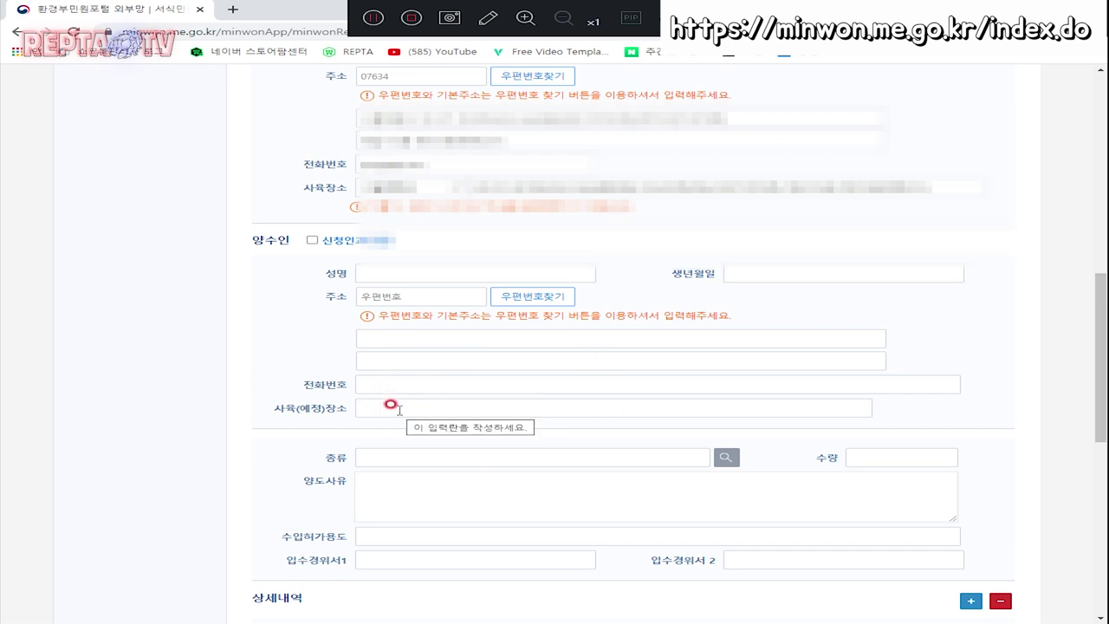
{"action": "scroll", "coordinate": [411, 487], "scroll_direction": "down", "scroll_amount": 2}
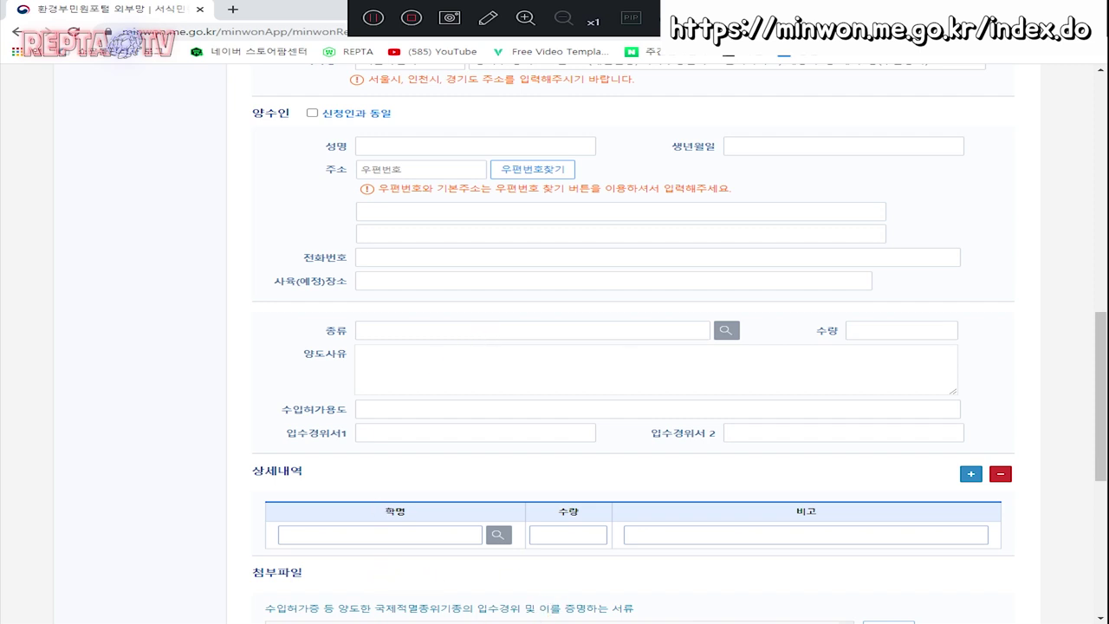
Step: Consult the completed sample transfer report in the image viewer, and return to the form to look over its 양수인, 종류 and 상세내역 sections
{"action": "key", "text": "alt+Tab"}
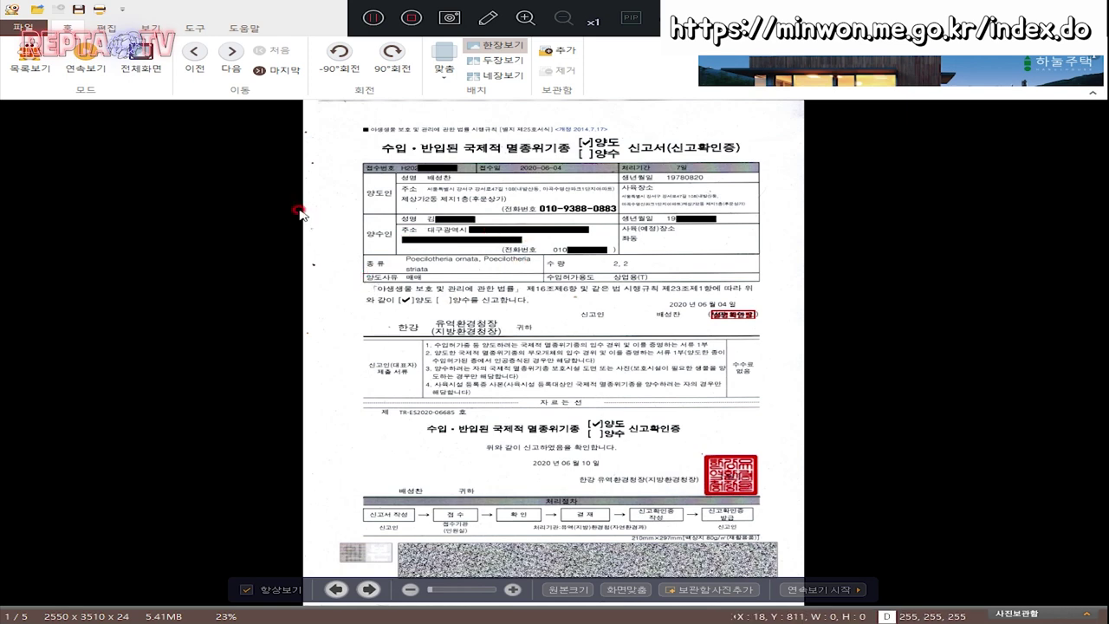
{"action": "key", "text": "alt+Tab"}
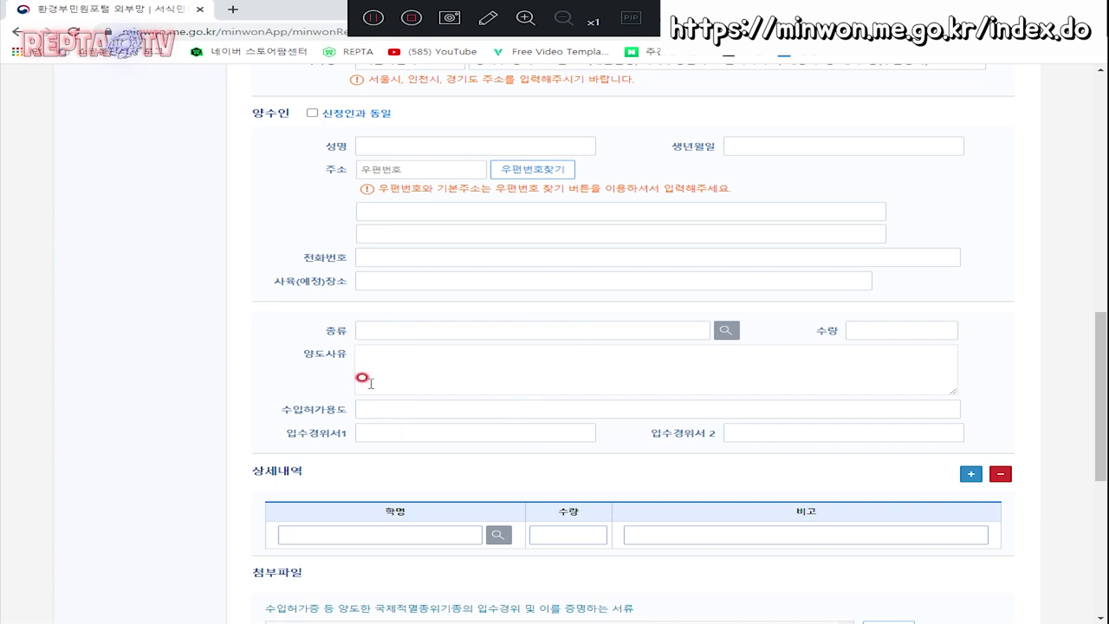
{"action": "scroll", "coordinate": [580, 490], "scroll_direction": "down", "scroll_amount": 1}
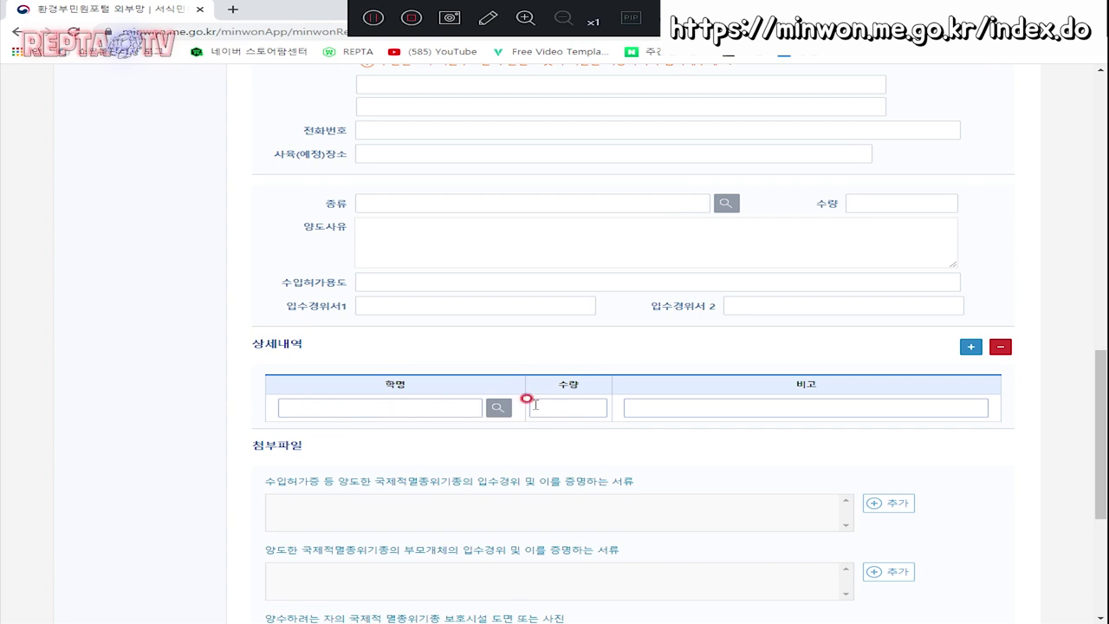
{"action": "scroll", "coordinate": [564, 397], "scroll_direction": "down", "scroll_amount": 2}
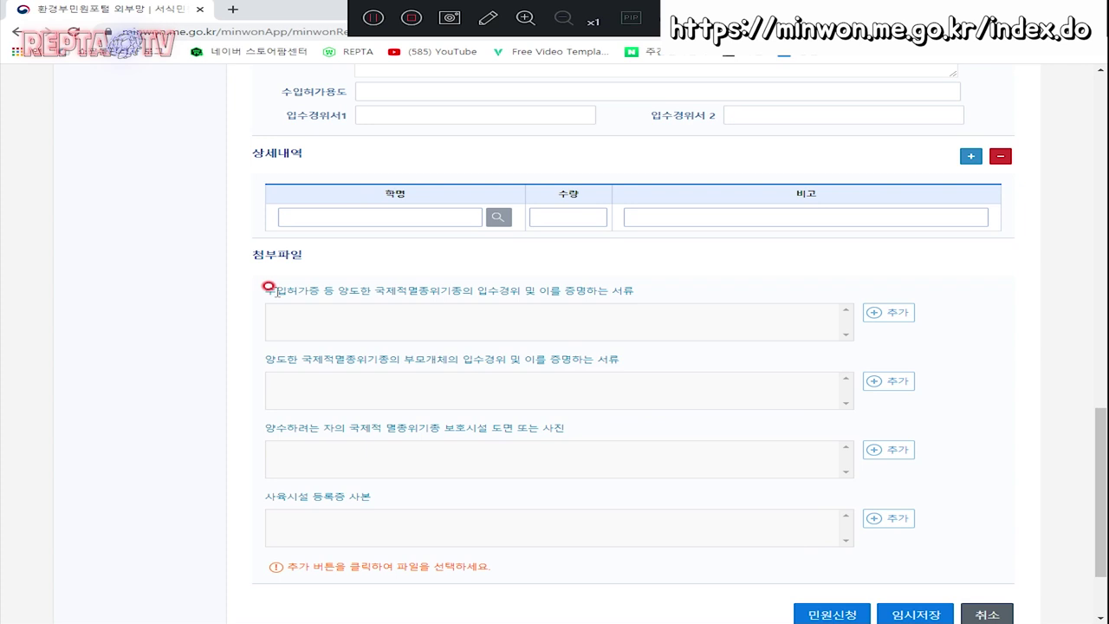
Step: Examine the first 첨부파일 requirement, the import permit and other documents proving how the transferred species was acquired
{"action": "left_click_drag", "start_coordinate": [269, 287], "coordinate": [605, 293]}
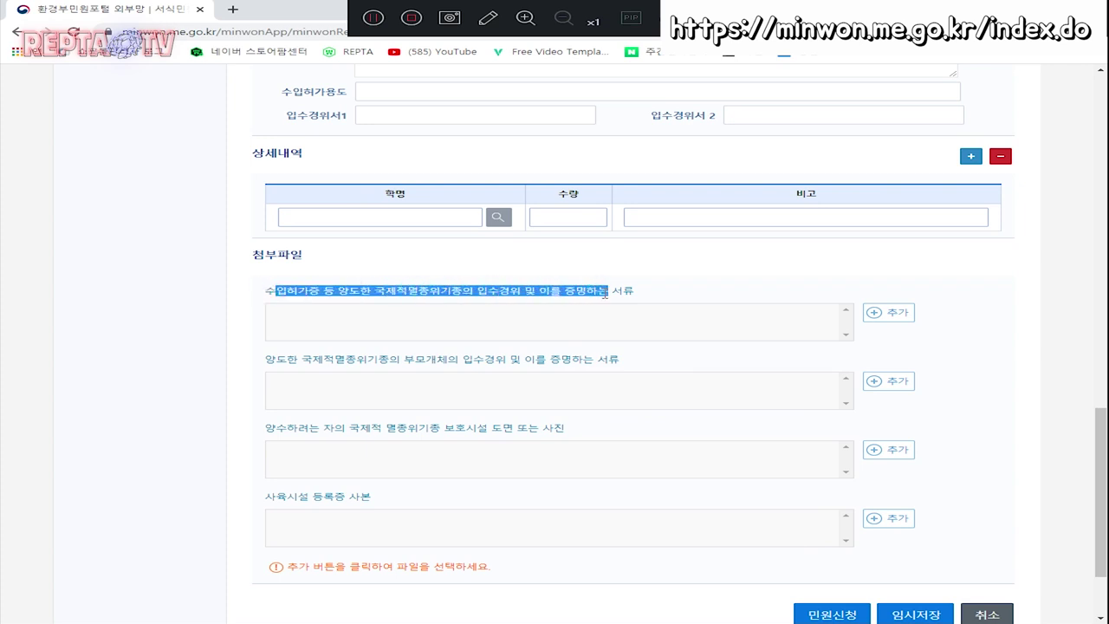
{"action": "left_click_drag", "start_coordinate": [604, 292], "coordinate": [641, 297]}
{"action": "left_click", "coordinate": [901, 312]}
{"action": "scroll", "coordinate": [796, 414], "scroll_direction": "down", "scroll_amount": 1}
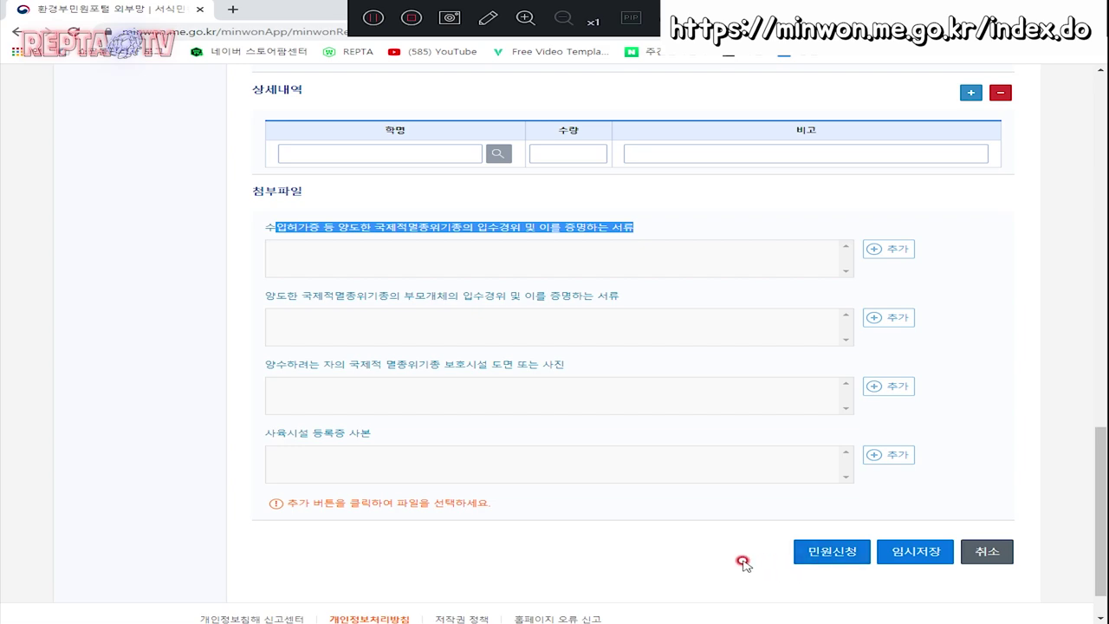
Step: Recheck the form's sections and examine the second 첨부파일 requirement, the documents proving how the parent animals were acquired
{"action": "scroll", "coordinate": [743, 562], "scroll_direction": "up", "scroll_amount": 10}
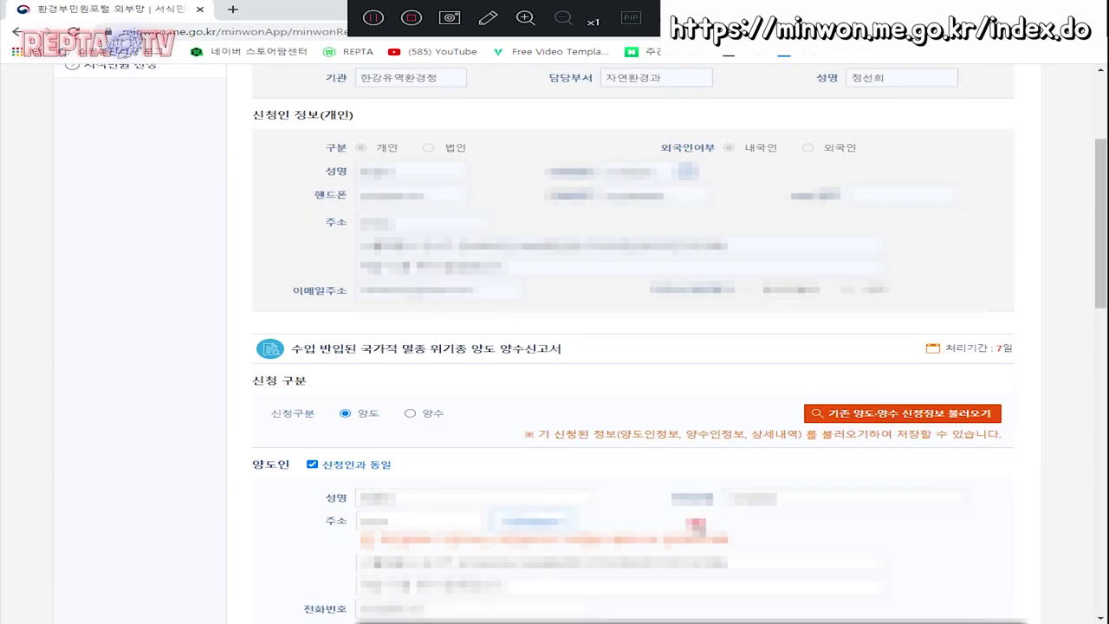
{"action": "scroll", "coordinate": [686, 526], "scroll_direction": "up", "scroll_amount": 1}
{"action": "scroll", "coordinate": [643, 520], "scroll_direction": "down", "scroll_amount": 12}
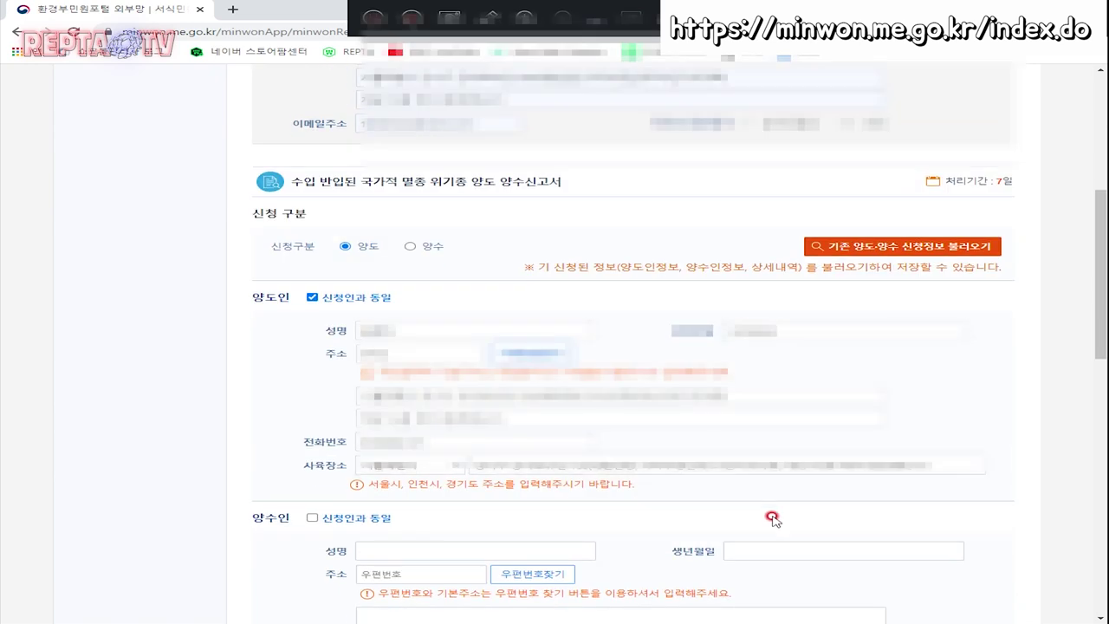
{"action": "scroll", "coordinate": [785, 512], "scroll_direction": "down", "scroll_amount": 2}
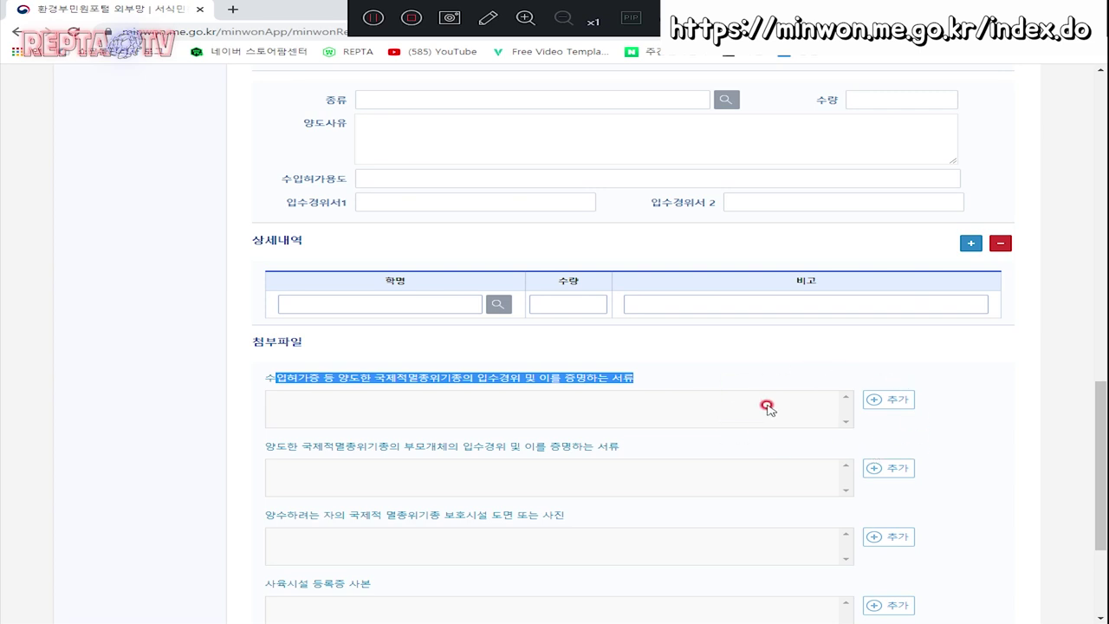
{"action": "triple_click", "coordinate": [644, 452]}
{"action": "scroll", "coordinate": [762, 389], "scroll_direction": "up", "scroll_amount": 1}
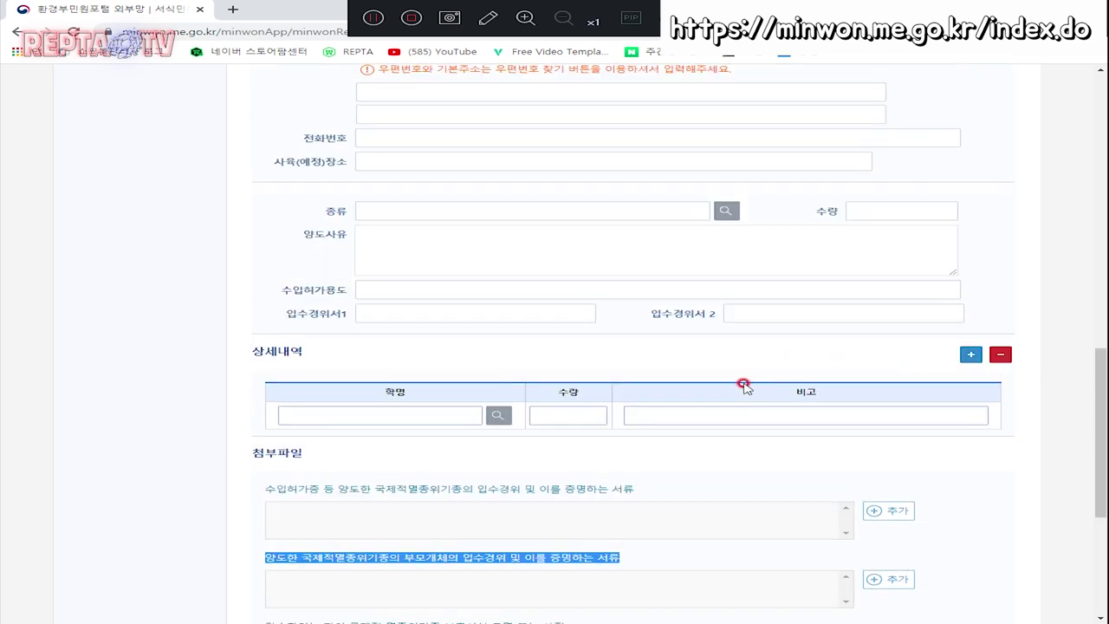
{"action": "scroll", "coordinate": [743, 386], "scroll_direction": "down", "scroll_amount": 3}
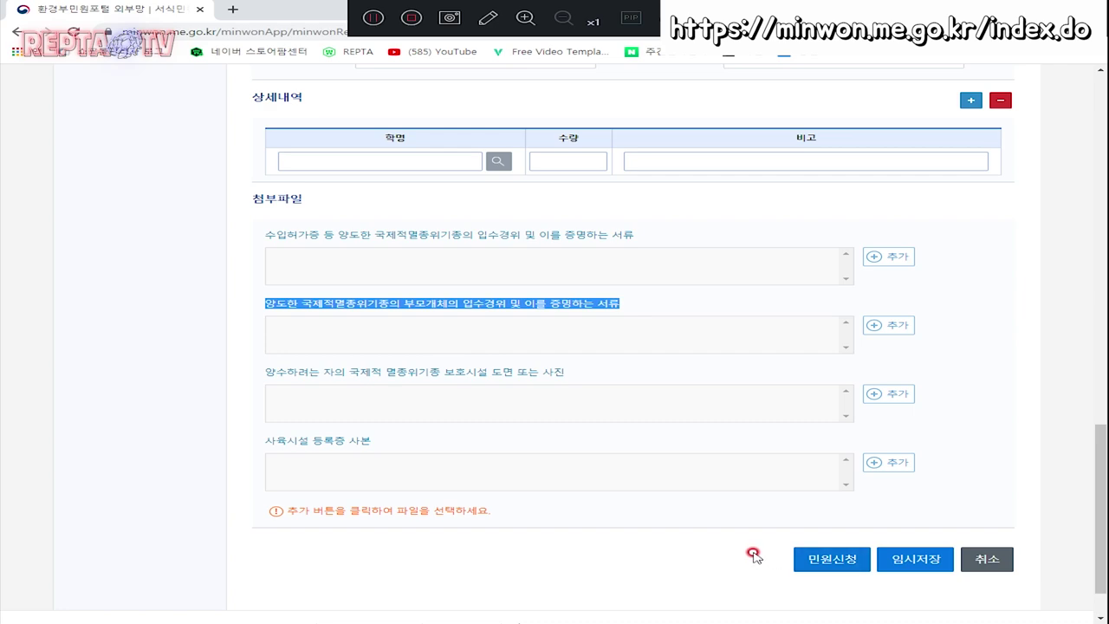
Step: Review the whole transfer report form, from the contact and applicant information through 양도인 and 양수인 to the attachments
{"action": "scroll", "coordinate": [767, 517], "scroll_direction": "up", "scroll_amount": 9}
{"action": "scroll", "coordinate": [767, 516], "scroll_direction": "down", "scroll_amount": 5}
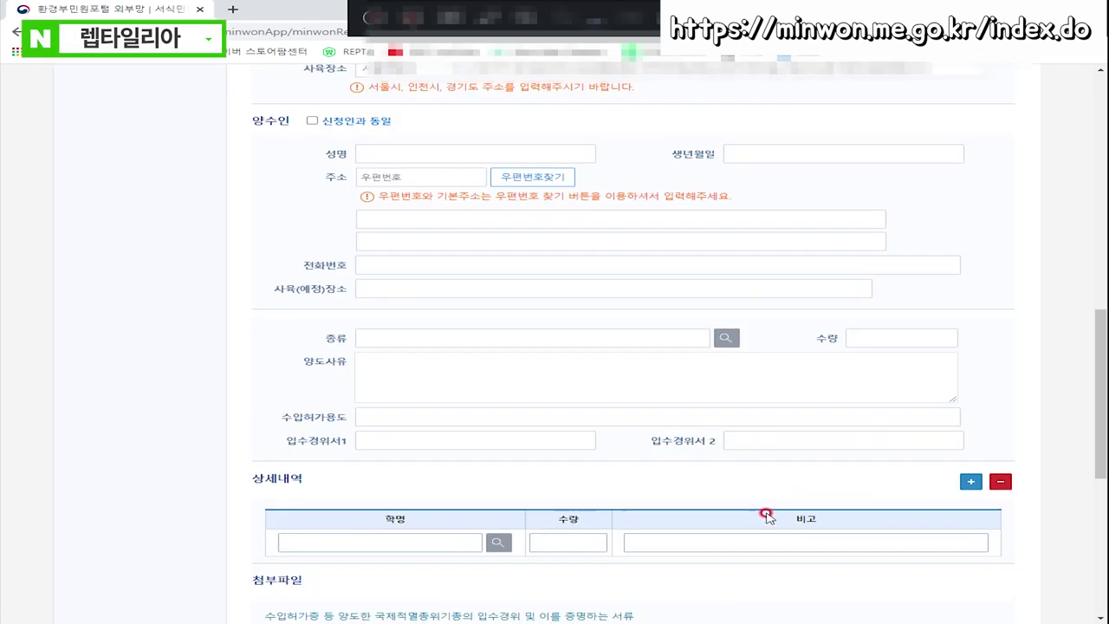
{"action": "scroll", "coordinate": [766, 516], "scroll_direction": "down", "scroll_amount": 4}
{"action": "scroll", "coordinate": [768, 511], "scroll_direction": "up", "scroll_amount": 10}
{"action": "scroll", "coordinate": [713, 488], "scroll_direction": "up", "scroll_amount": 3}
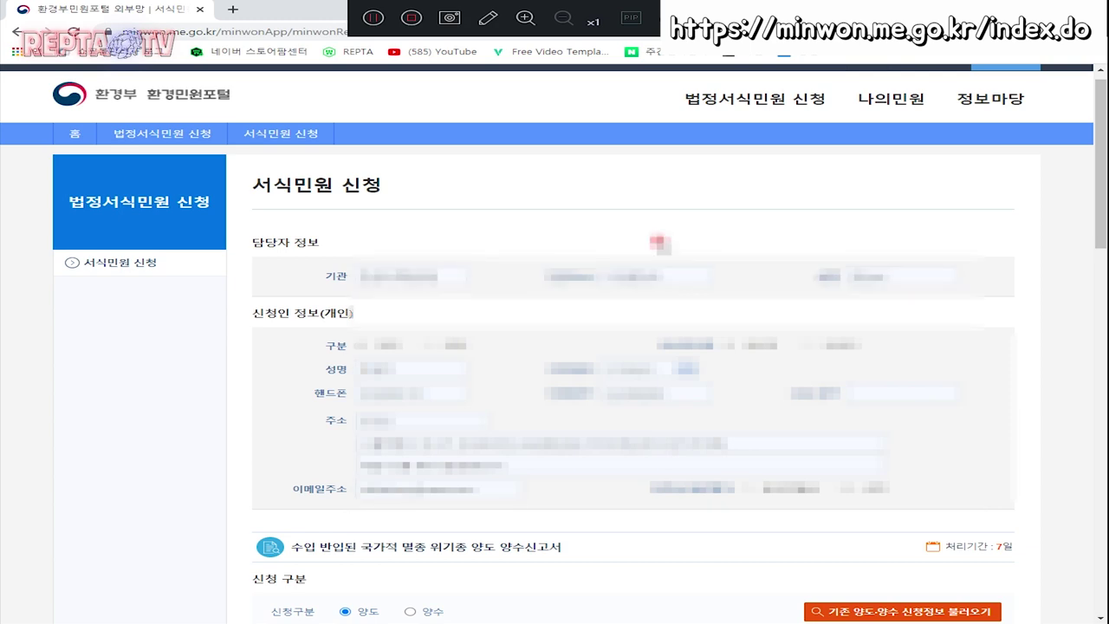
{"action": "scroll", "coordinate": [660, 243], "scroll_direction": "down", "scroll_amount": 3}
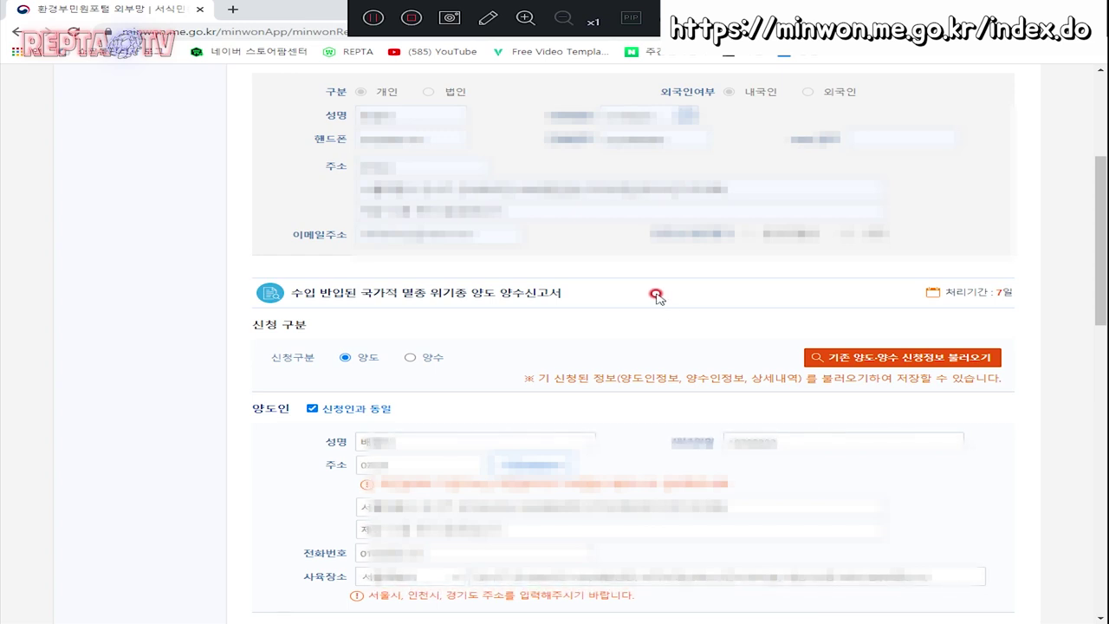
{"action": "scroll", "coordinate": [656, 296], "scroll_direction": "down", "scroll_amount": 3}
{"action": "scroll", "coordinate": [657, 295], "scroll_direction": "up", "scroll_amount": 2}
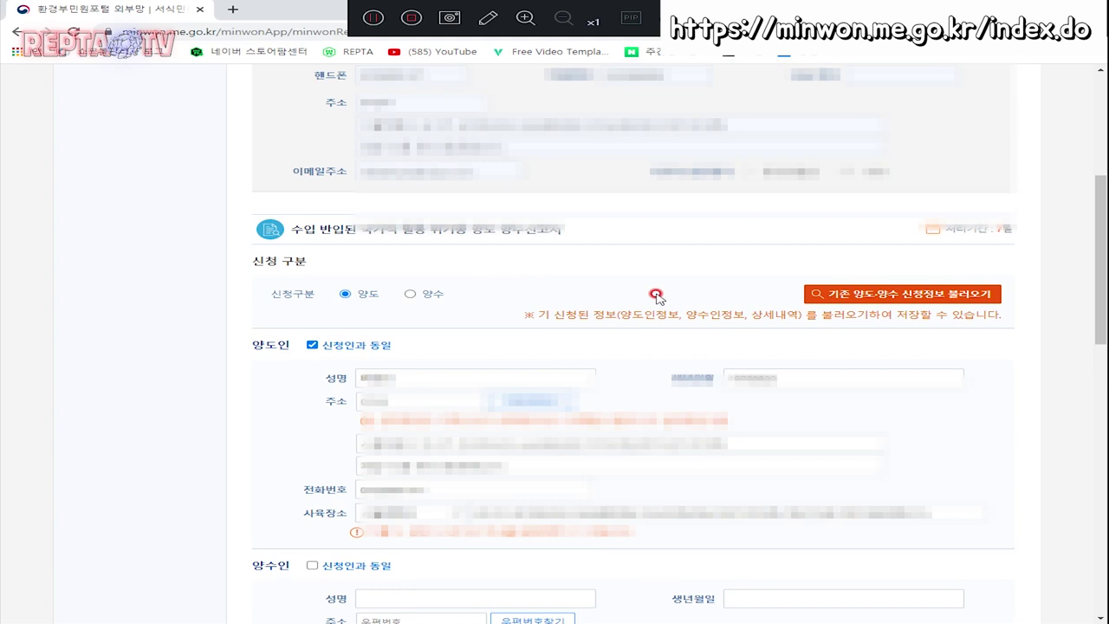